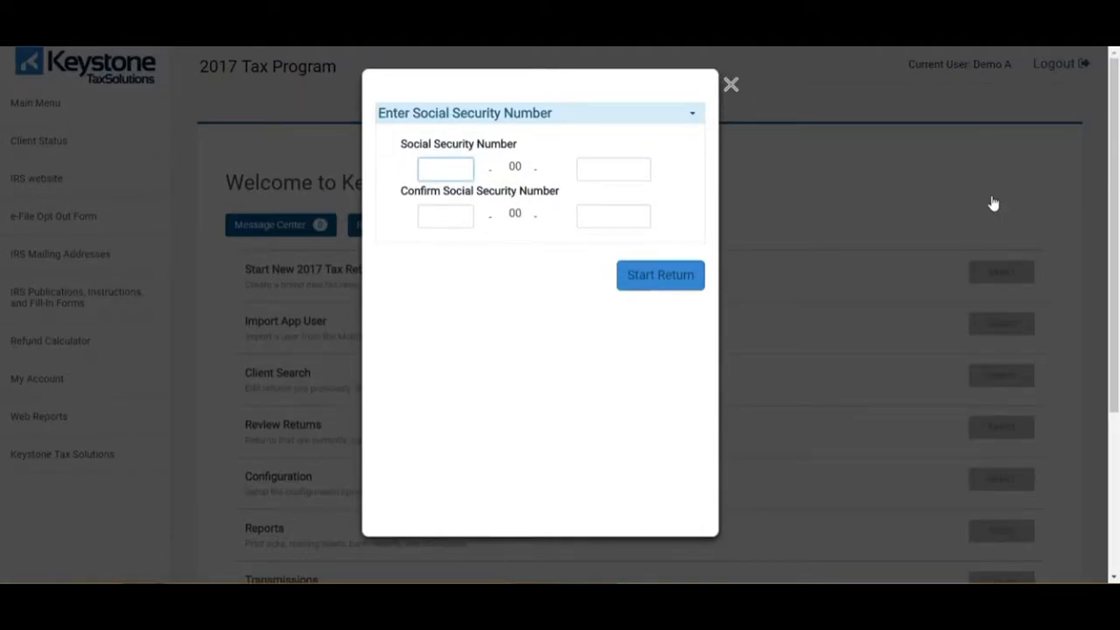
- Enter and confirm the client's SSN, start the 2017 return and acknowledge the 7216 consent reminder
{"action": "type", "text": "123"}
{"action": "key", "text": "Tab"}
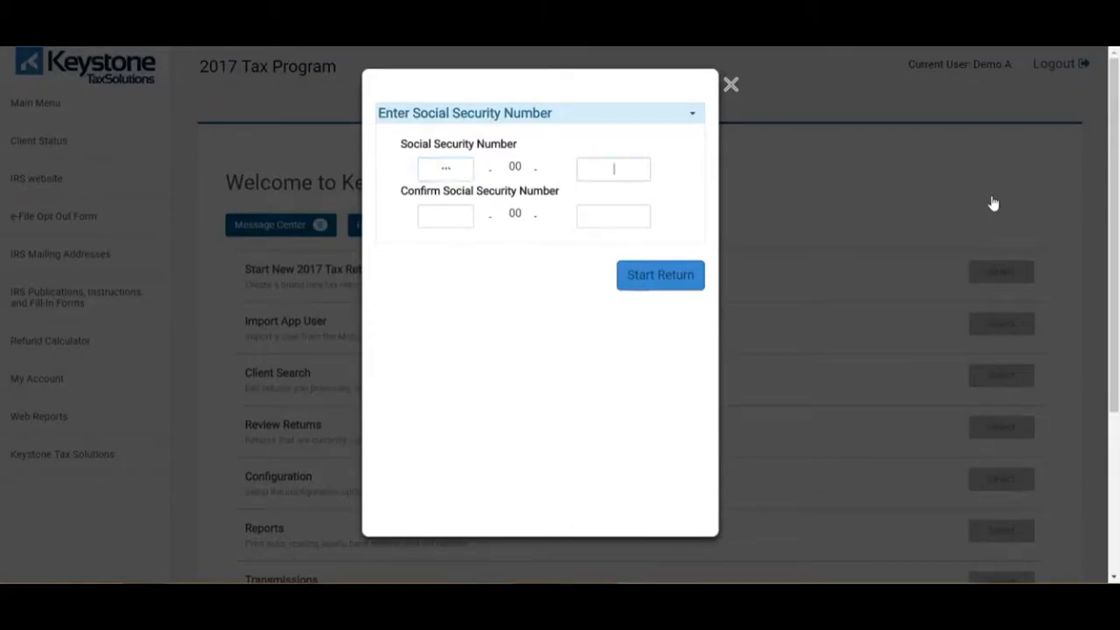
{"action": "type", "text": "4567"}
{"action": "key", "text": "Tab"}
{"action": "type", "text": "123"}
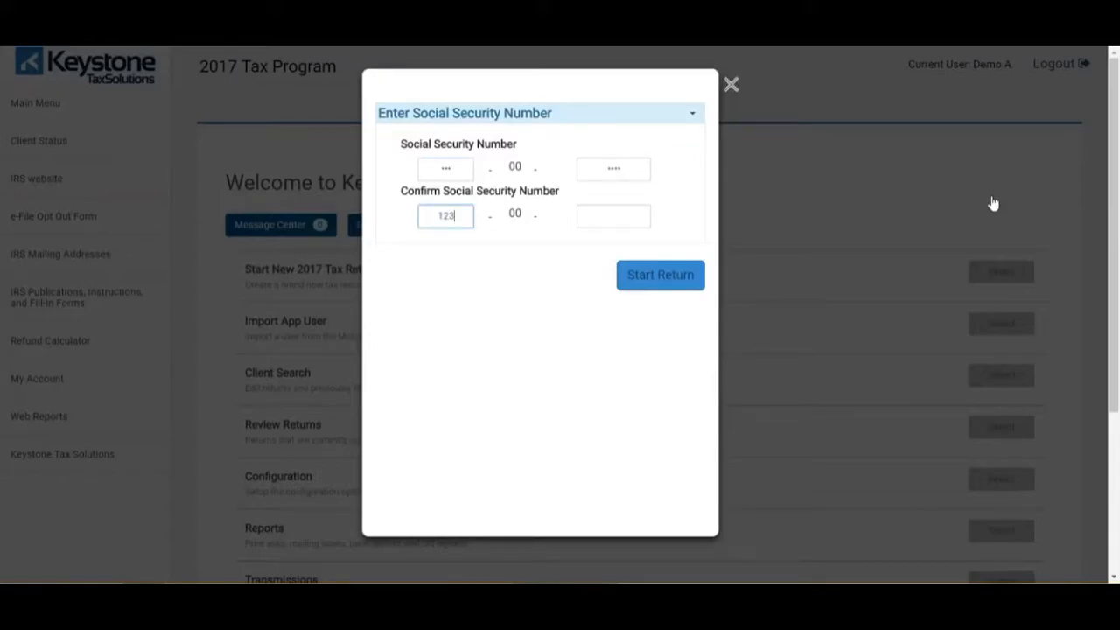
{"action": "key", "text": "Tab"}
{"action": "type", "text": "4567"}
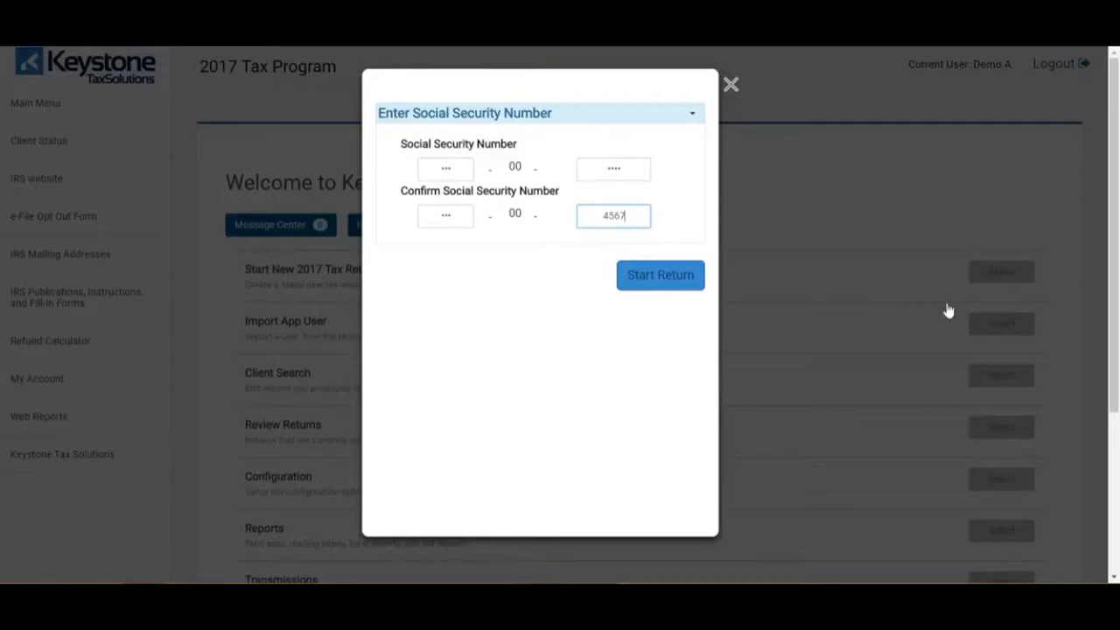
{"action": "left_click", "coordinate": [648, 281]}
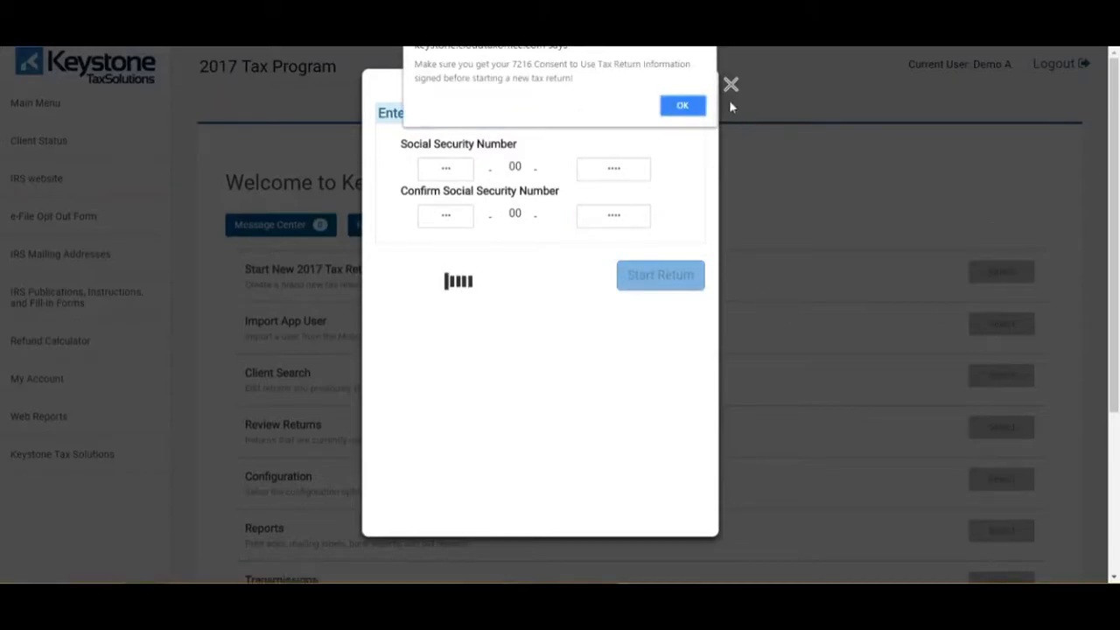
{"action": "left_click", "coordinate": [684, 105]}
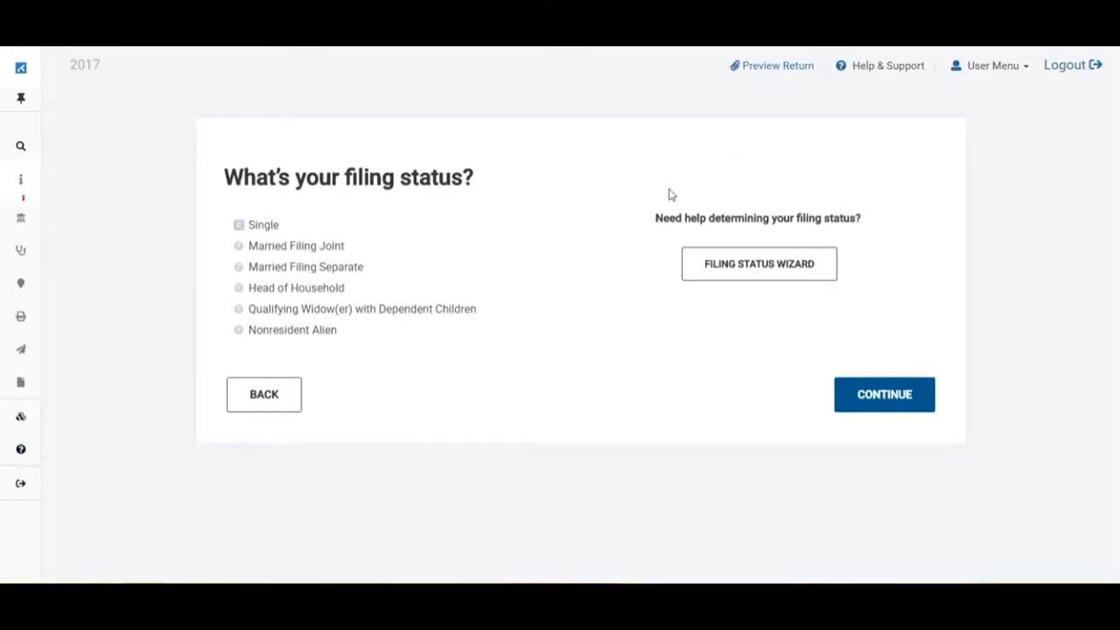
- Choose Head of Household as the filing status and continue
{"action": "left_click", "coordinate": [238, 289]}
{"action": "left_click", "coordinate": [907, 398]}
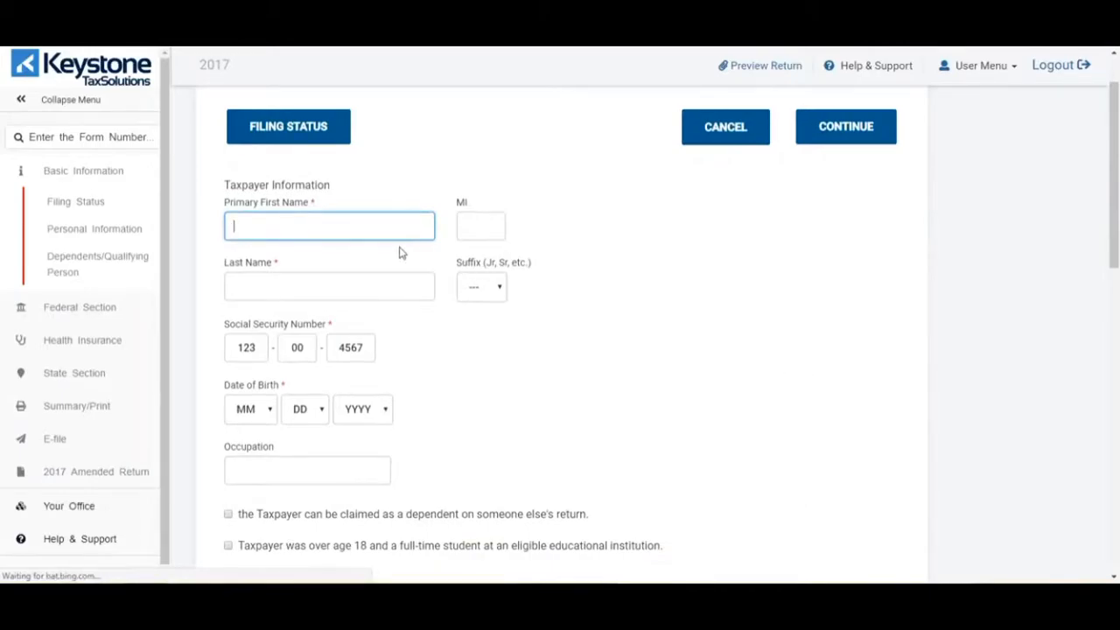
- Enter the taxpayer's first and last name
{"action": "scroll", "coordinate": [390, 228], "scroll_direction": "down", "scroll_amount": 1}
{"action": "left_click", "coordinate": [372, 158]}
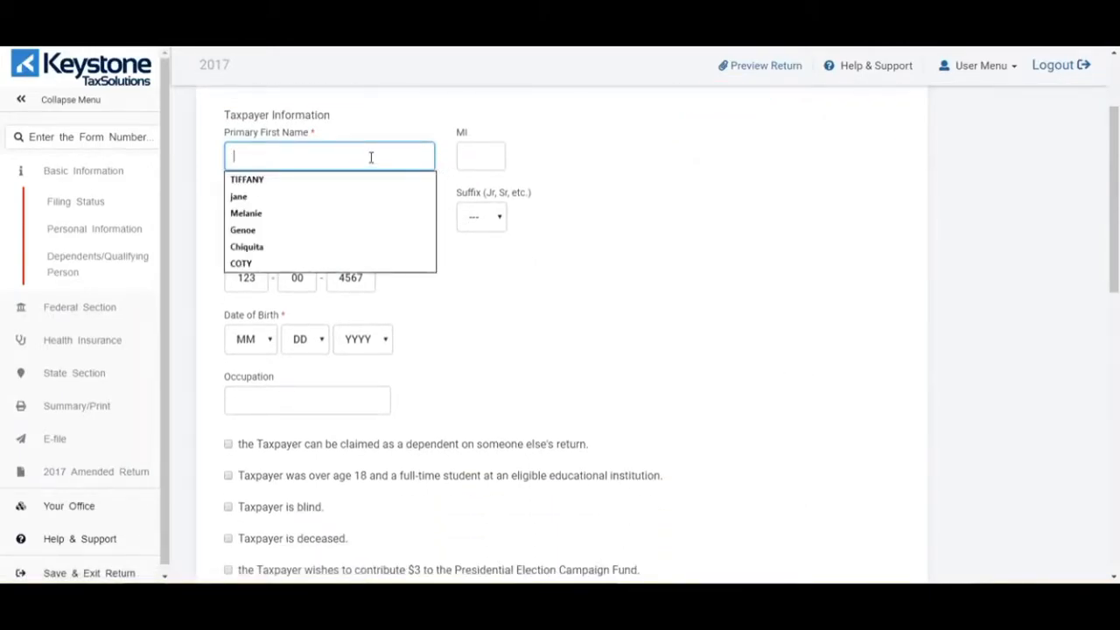
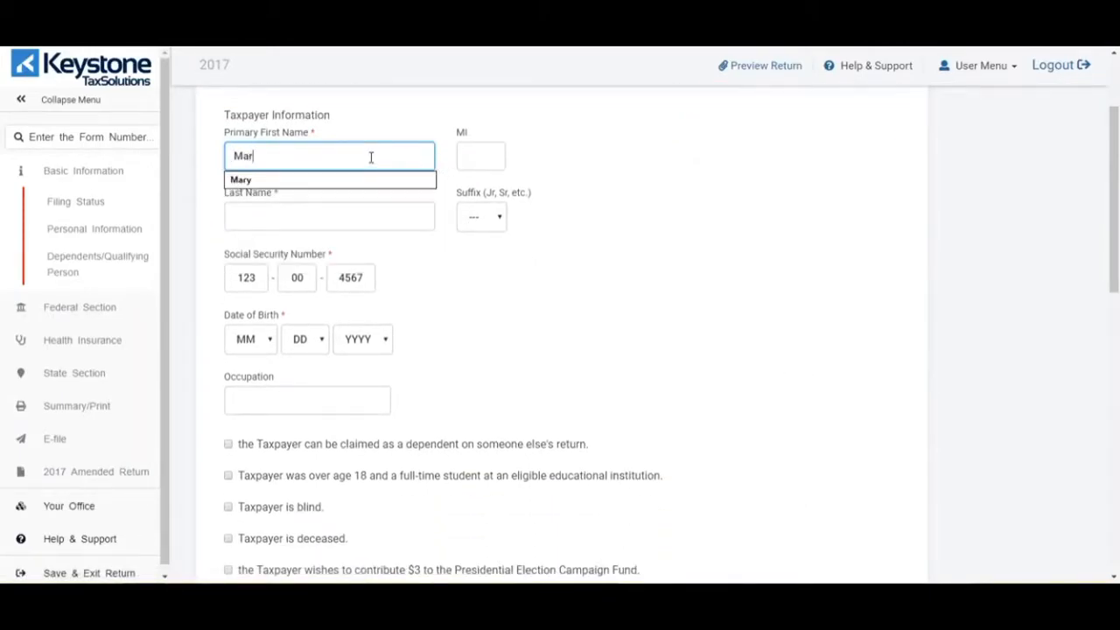
{"action": "key", "text": "Tab"}
{"action": "key", "text": "Tab"}
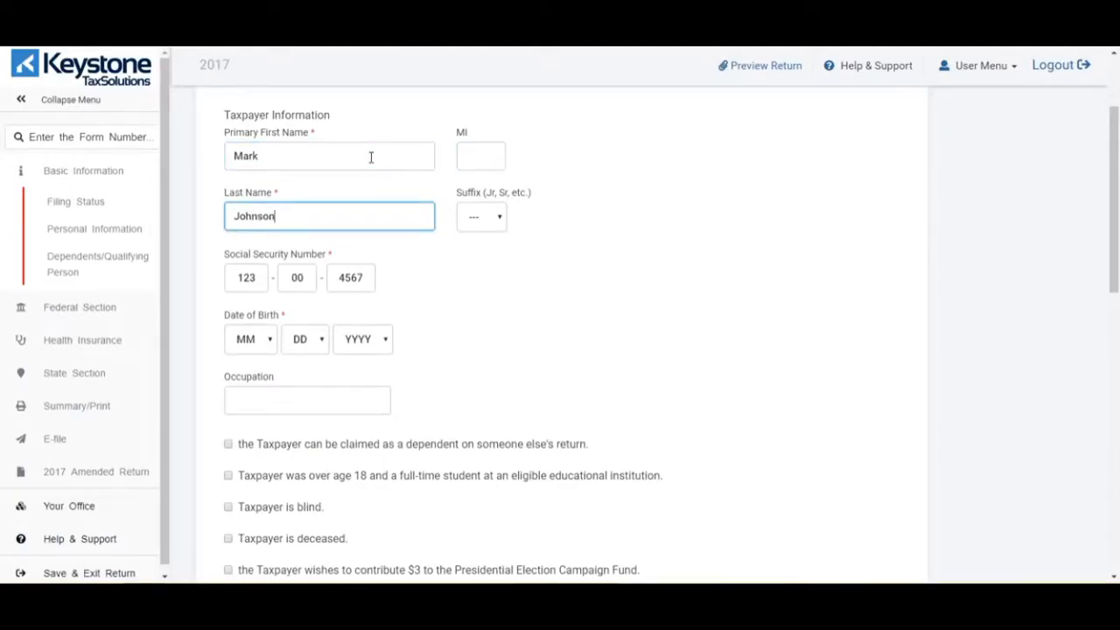
{"action": "key", "text": "Tab"}
{"action": "key", "text": "Tab"}
{"action": "key", "text": "Tab"}
{"action": "key", "text": "Tab"}
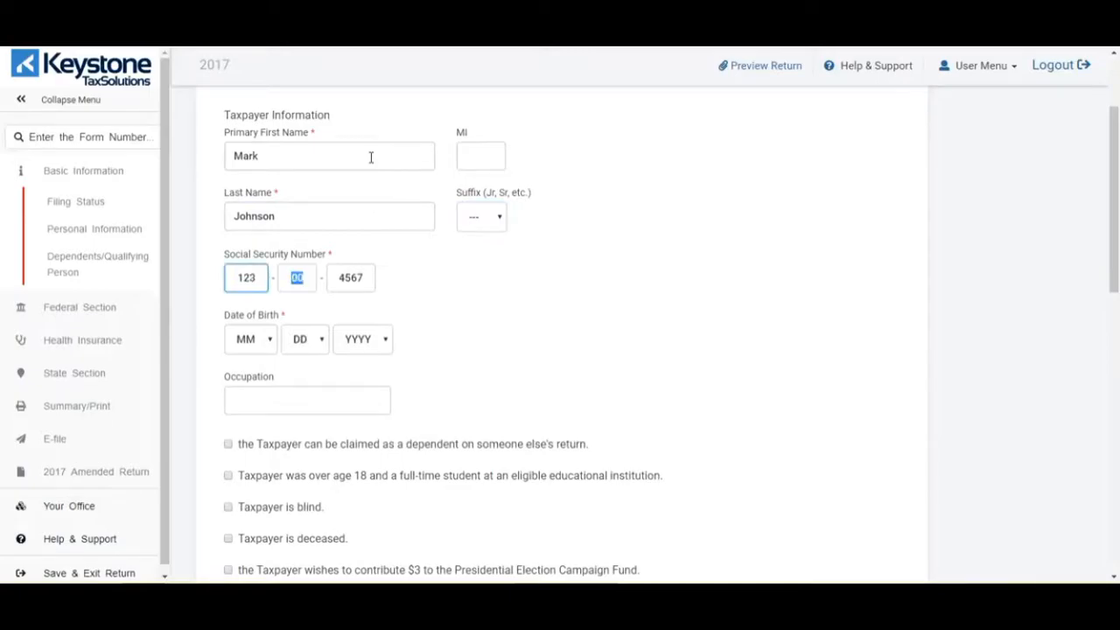
{"action": "key", "text": "Tab"}
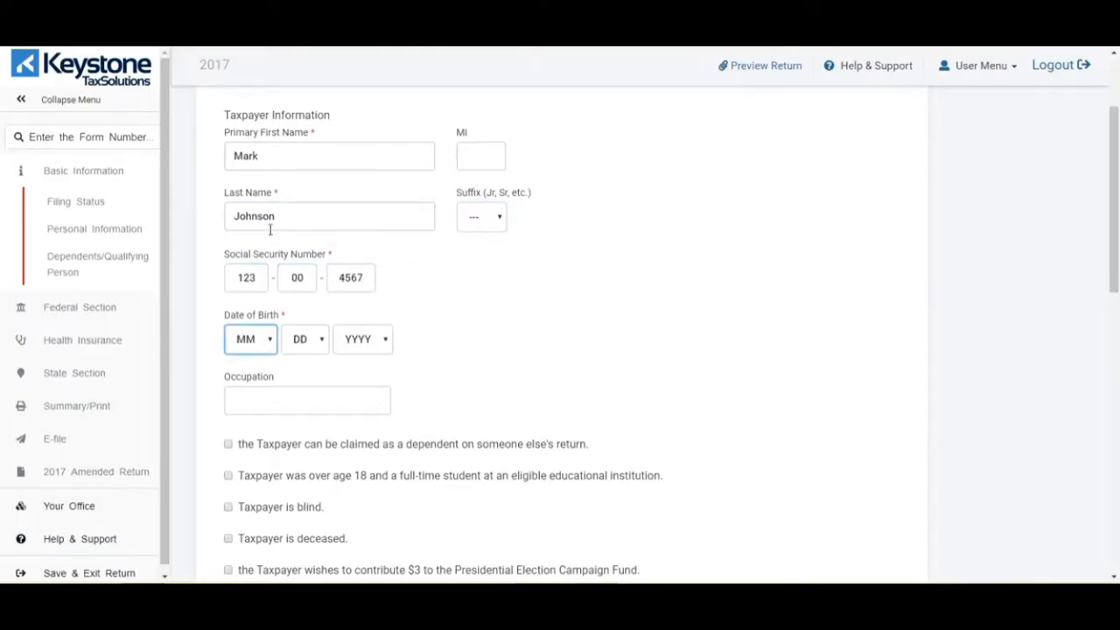
- Pick the taxpayer's birth month, day and year from the Date of Birth dropdowns
{"action": "left_click", "coordinate": [272, 340]}
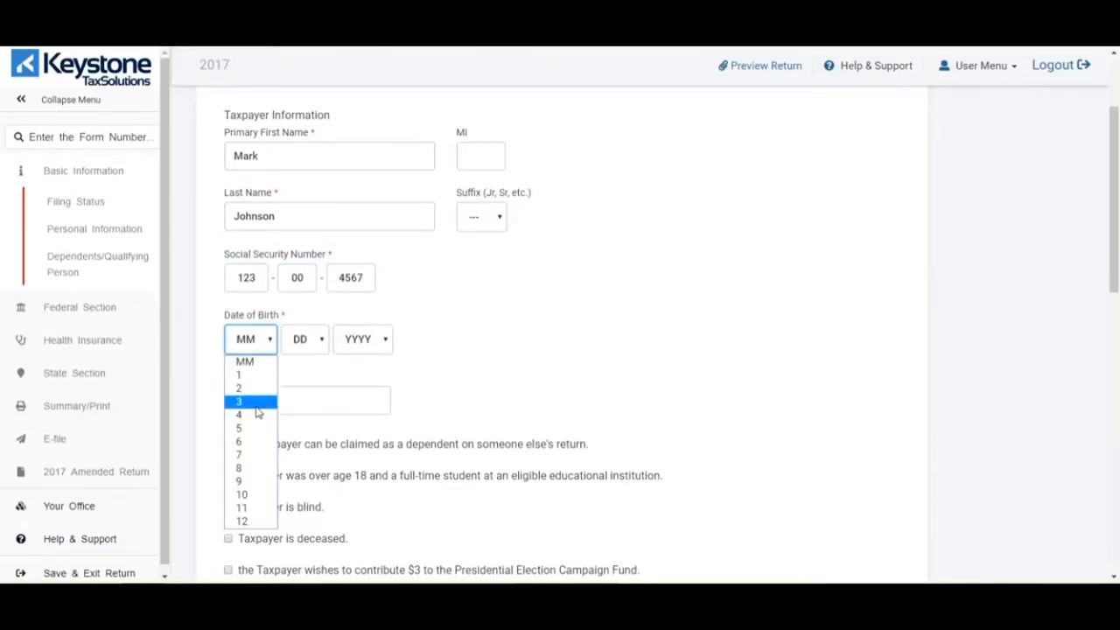
{"action": "left_click", "coordinate": [258, 406]}
{"action": "left_click", "coordinate": [290, 347]}
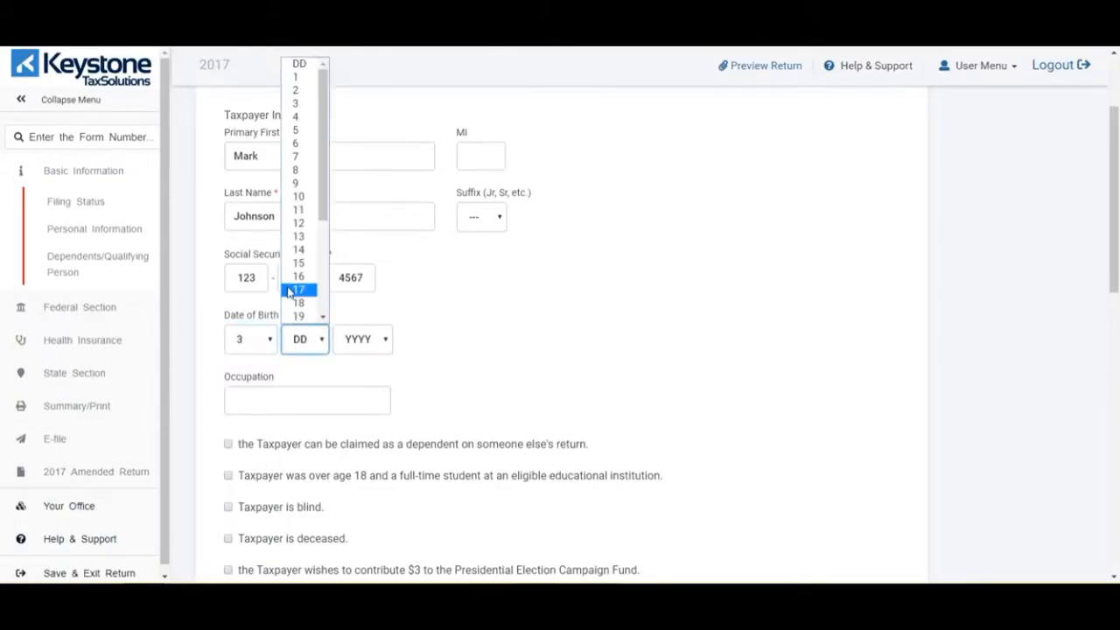
{"action": "left_click", "coordinate": [293, 291]}
{"action": "left_click", "coordinate": [351, 347]}
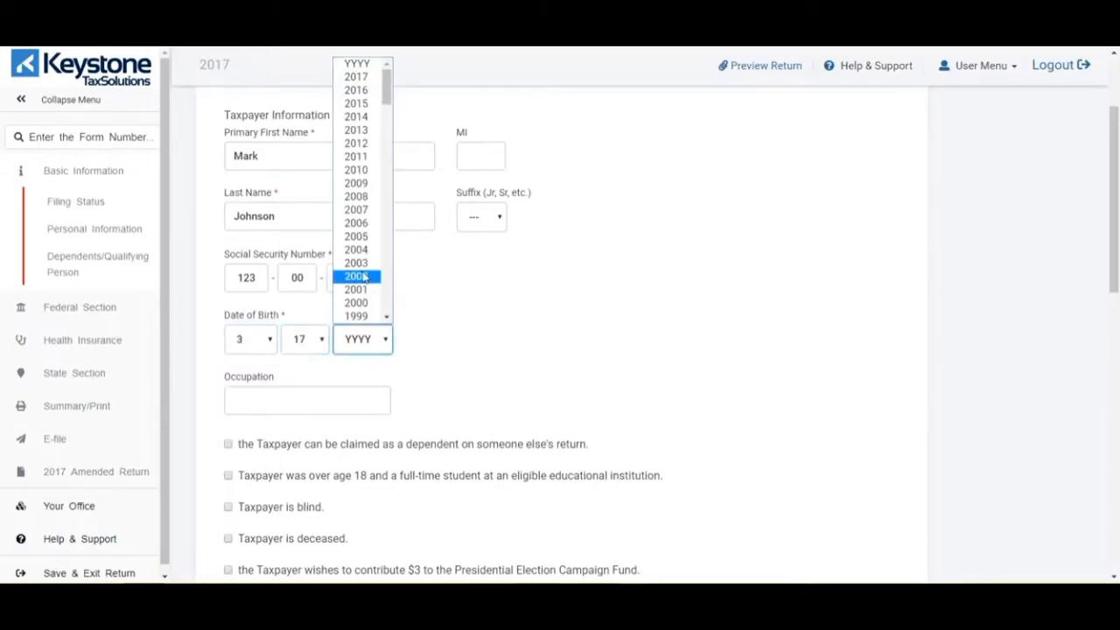
{"action": "scroll", "coordinate": [359, 281], "scroll_direction": "down", "scroll_amount": 3}
{"action": "left_click", "coordinate": [358, 238]}
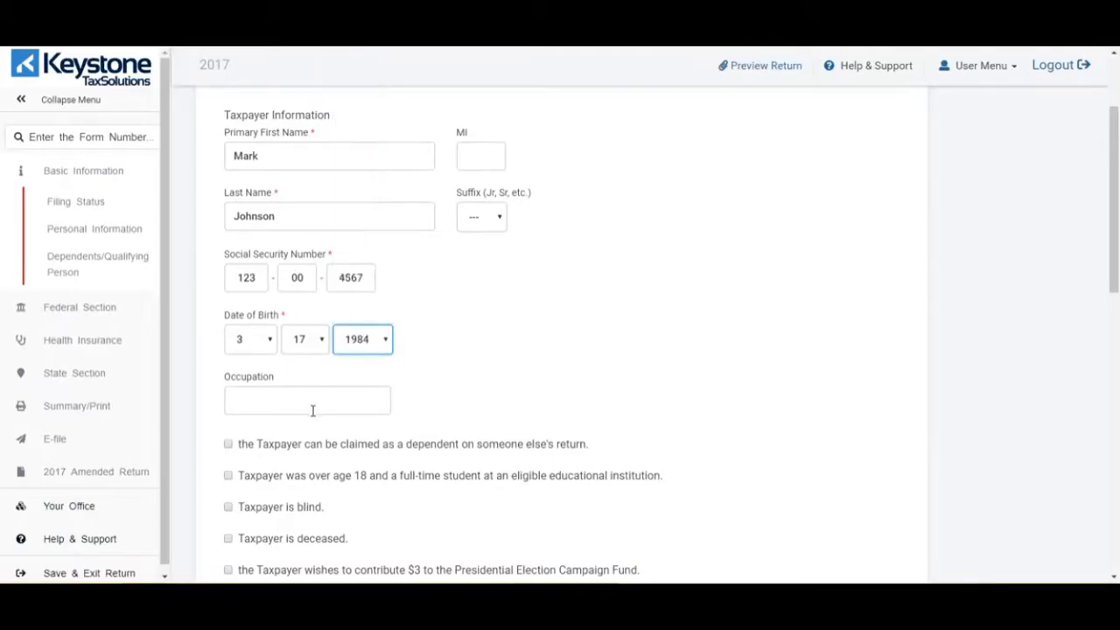
- Set the taxpayer's occupation to Employed
{"action": "left_click", "coordinate": [303, 407]}
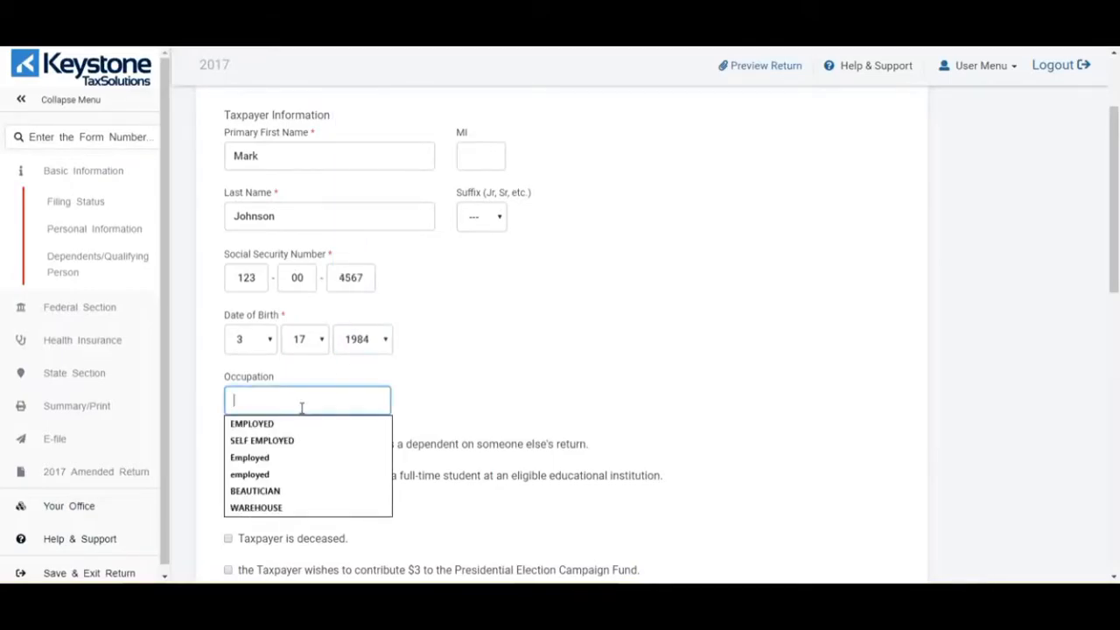
{"action": "type", "text": "Employed"}
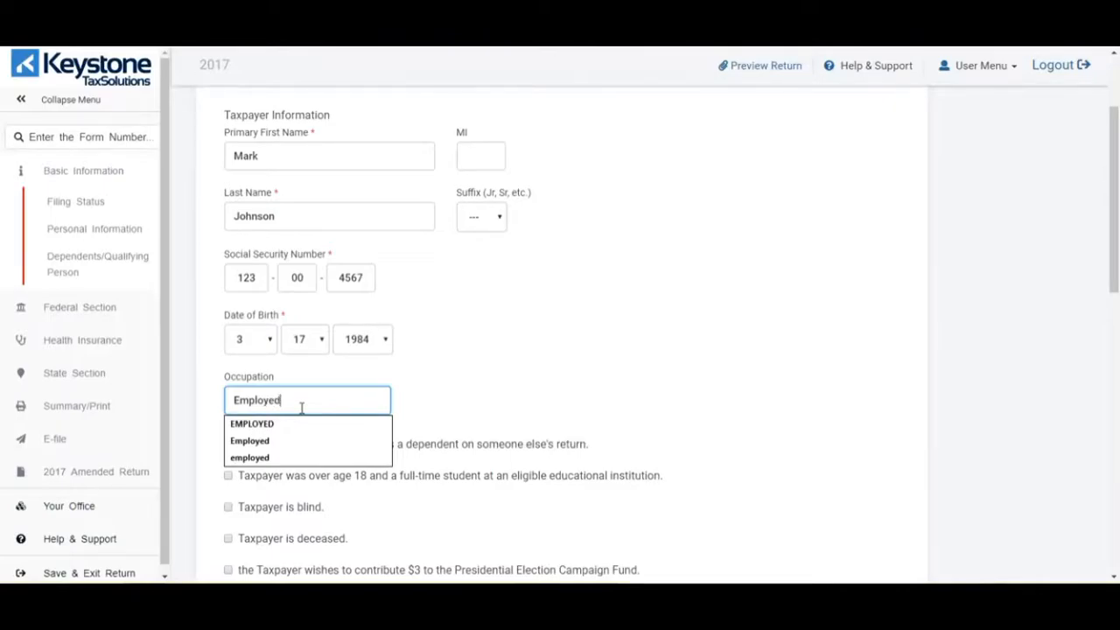
{"action": "left_click", "coordinate": [539, 349]}
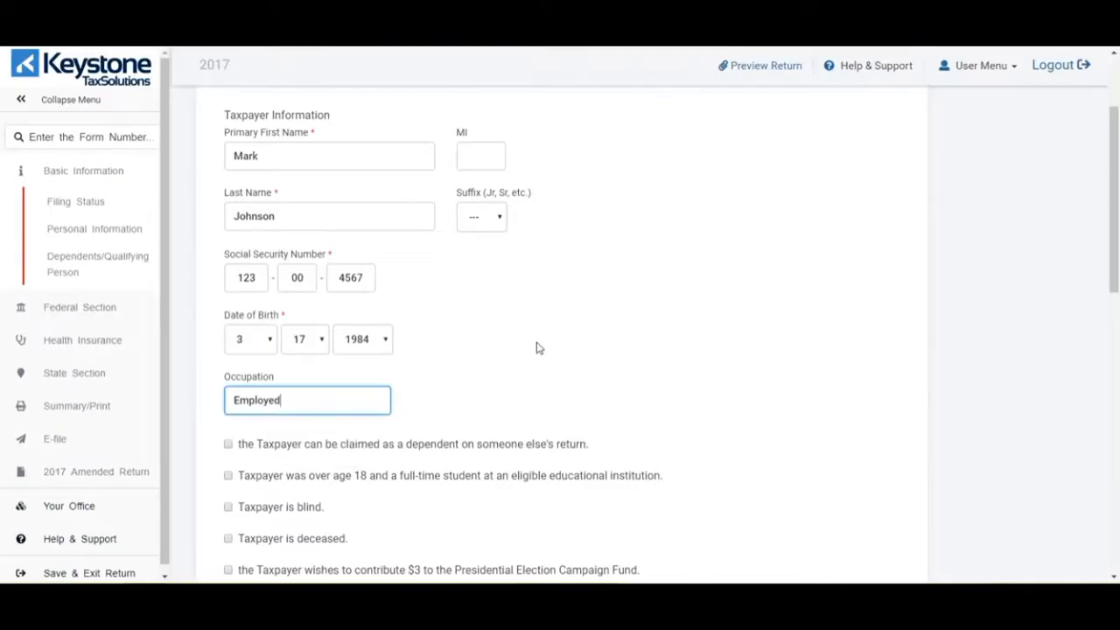
- Enter the taxpayer's street address and apartment, filling ZIP, city and state from a suggestion
{"action": "scroll", "coordinate": [540, 348], "scroll_direction": "down", "scroll_amount": 1}
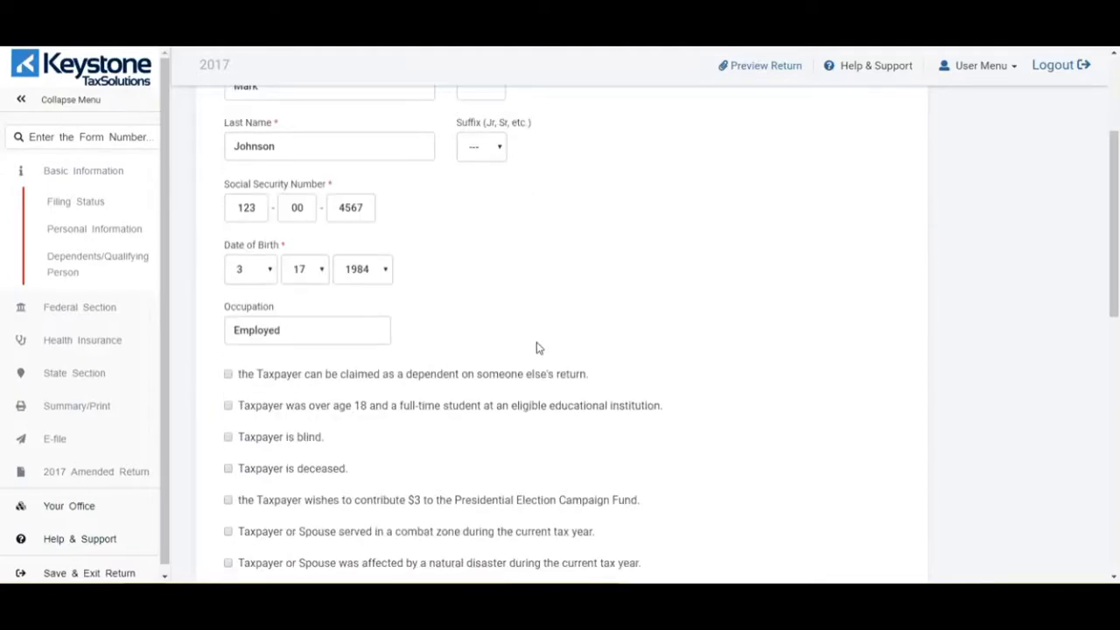
{"action": "scroll", "coordinate": [539, 348], "scroll_direction": "down", "scroll_amount": 2}
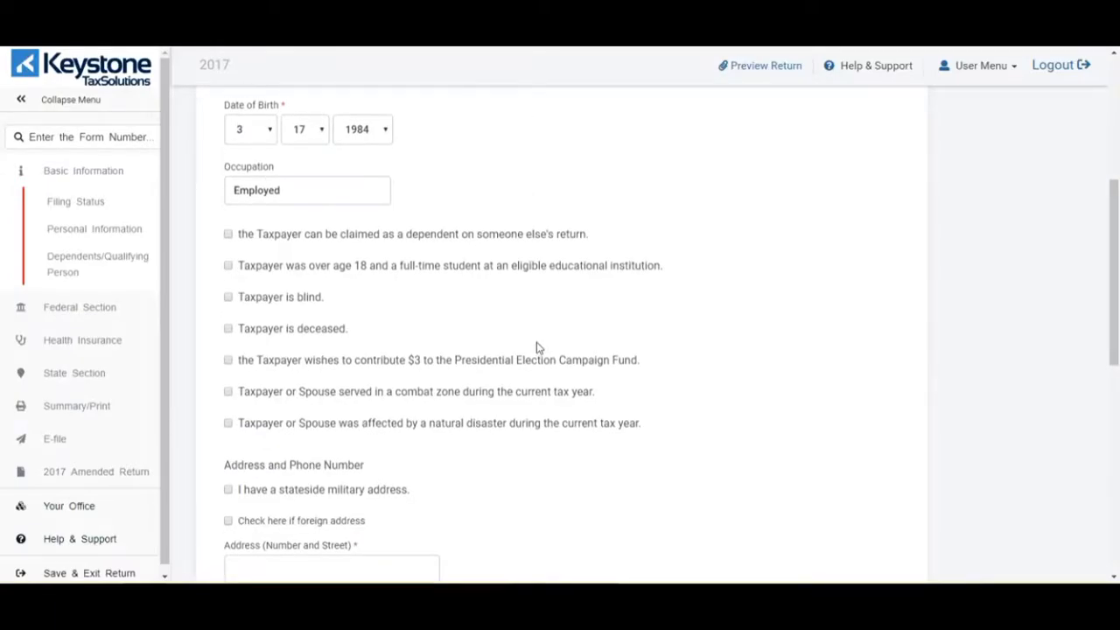
{"action": "scroll", "coordinate": [539, 348], "scroll_direction": "down", "scroll_amount": 1}
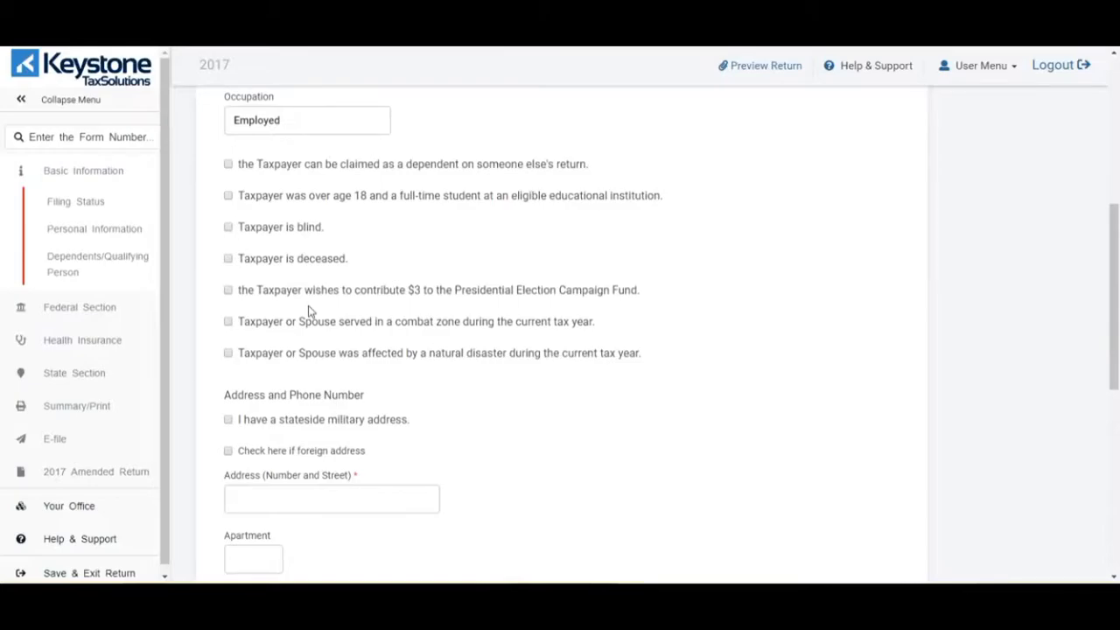
{"action": "scroll", "coordinate": [358, 347], "scroll_direction": "down", "scroll_amount": 4}
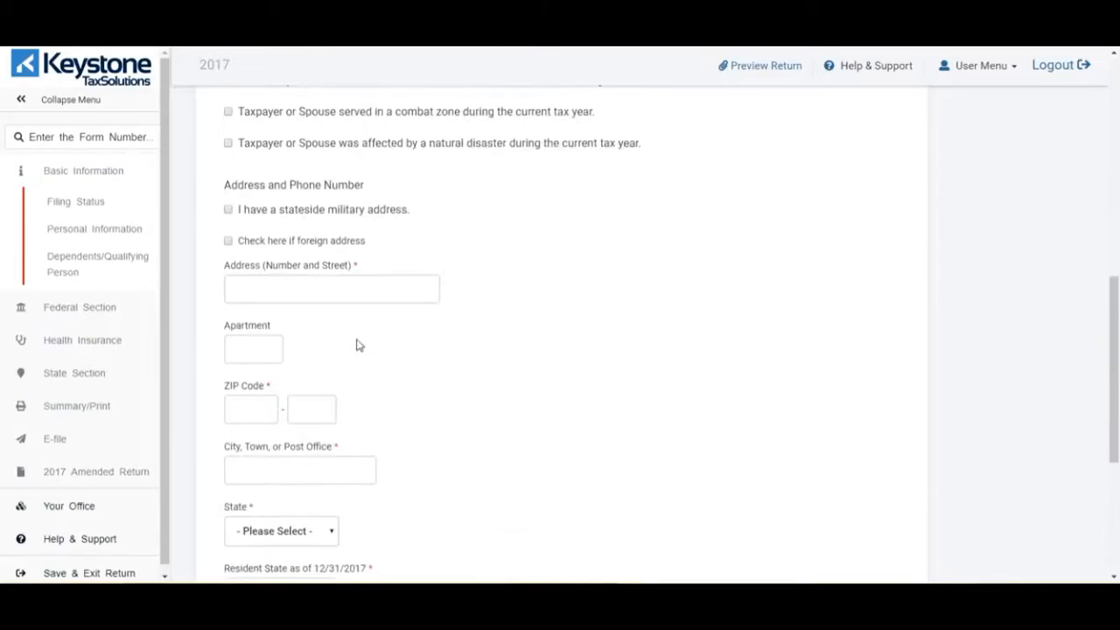
{"action": "left_click", "coordinate": [376, 223]}
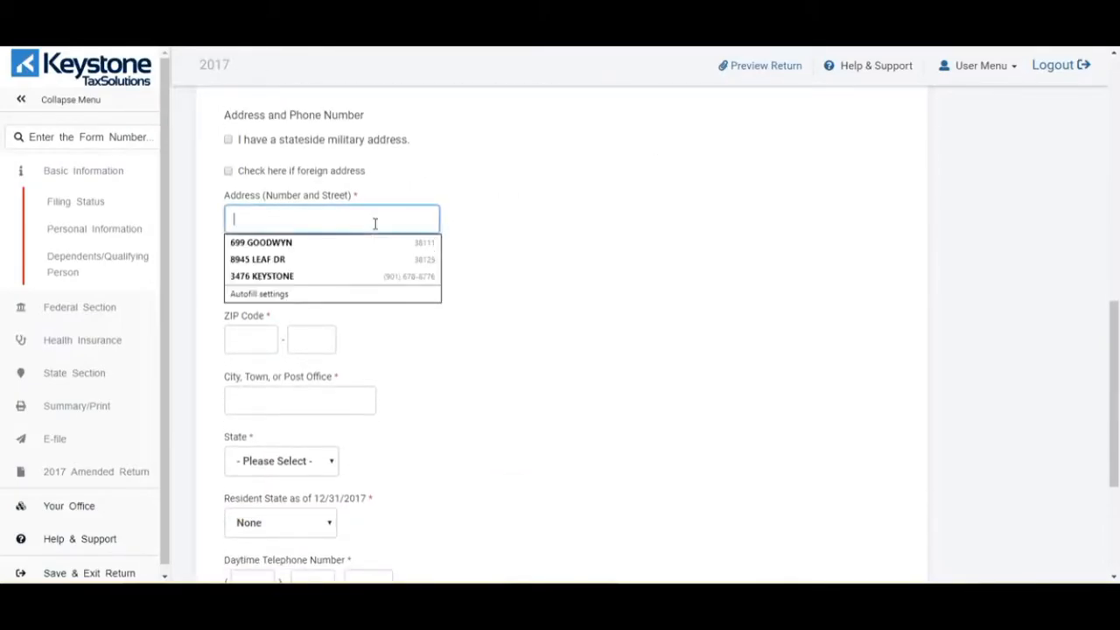
{"action": "type", "text": "456 Main"}
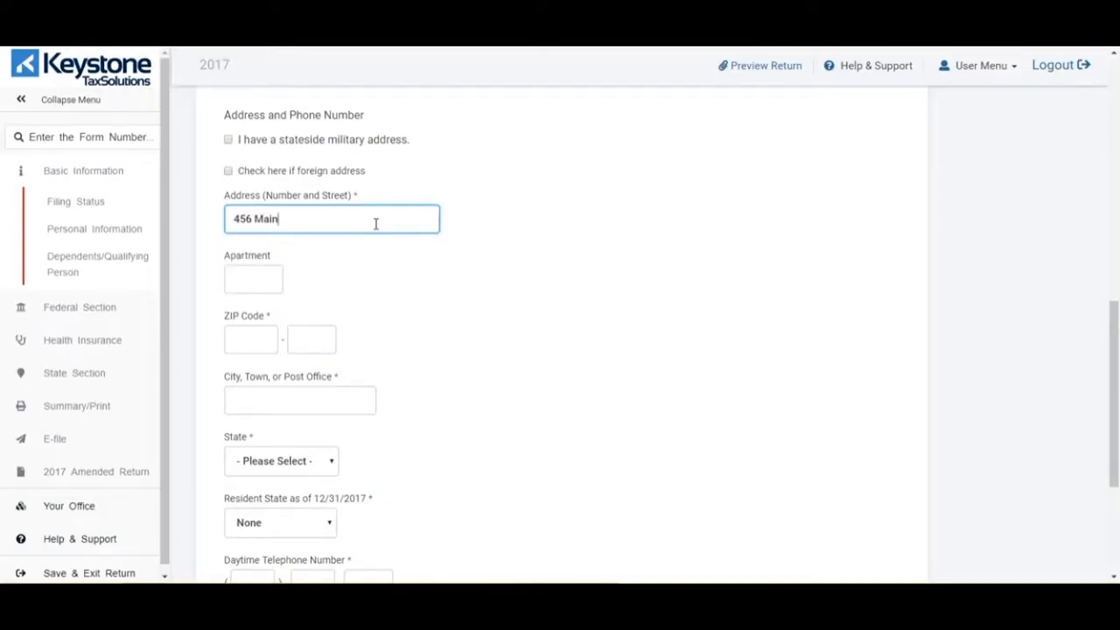
{"action": "key", "text": "Tab"}
{"action": "key", "text": "Tab"}
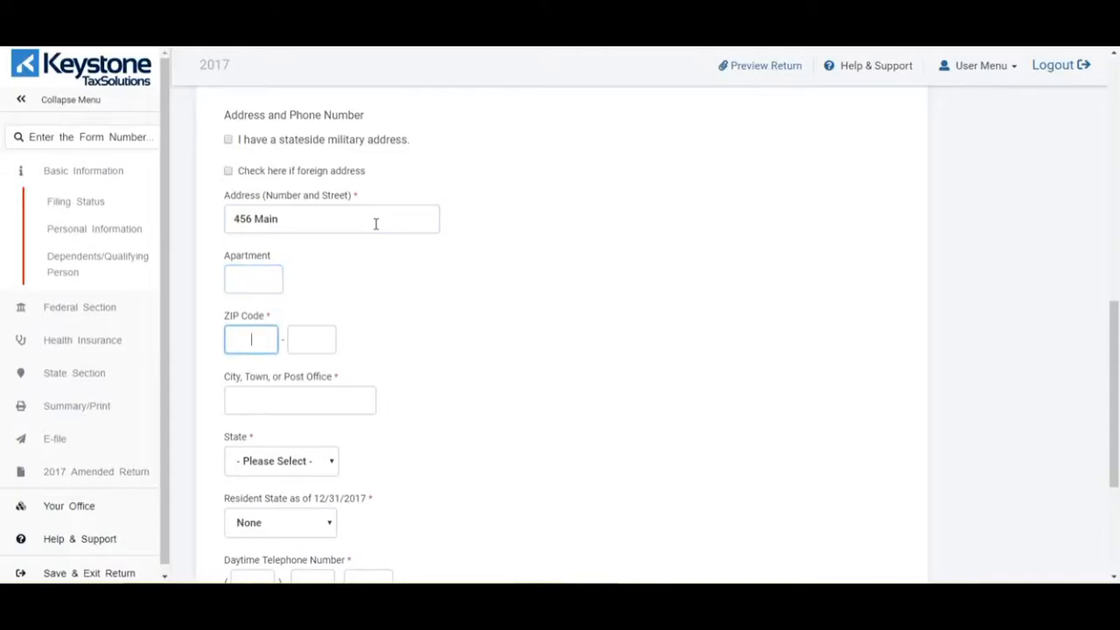
{"action": "type", "text": "38"}
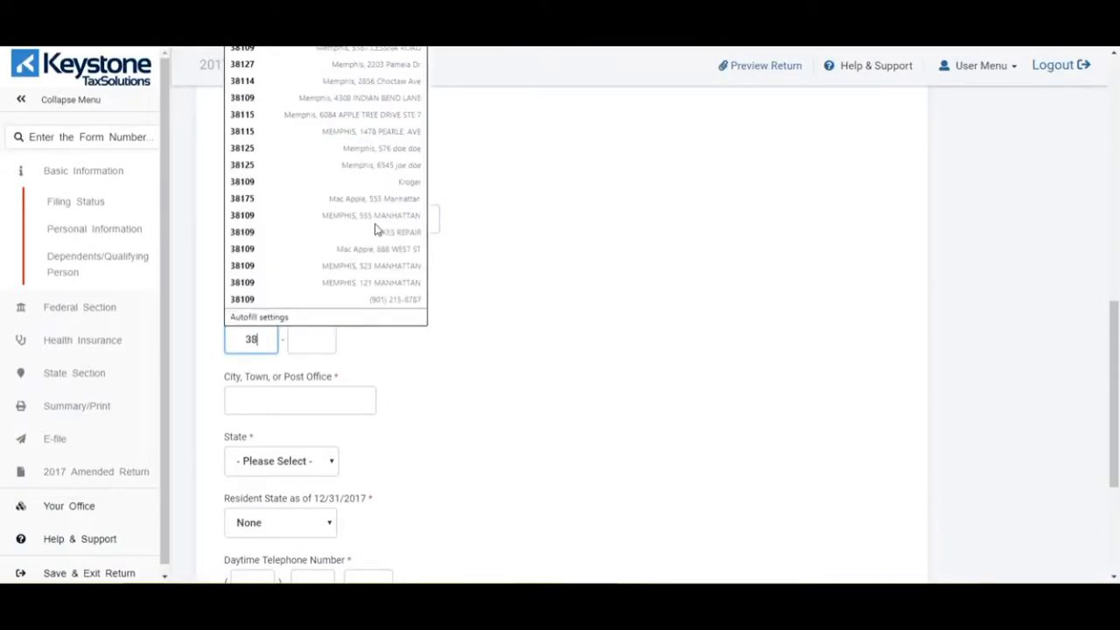
{"action": "left_click", "coordinate": [377, 223]}
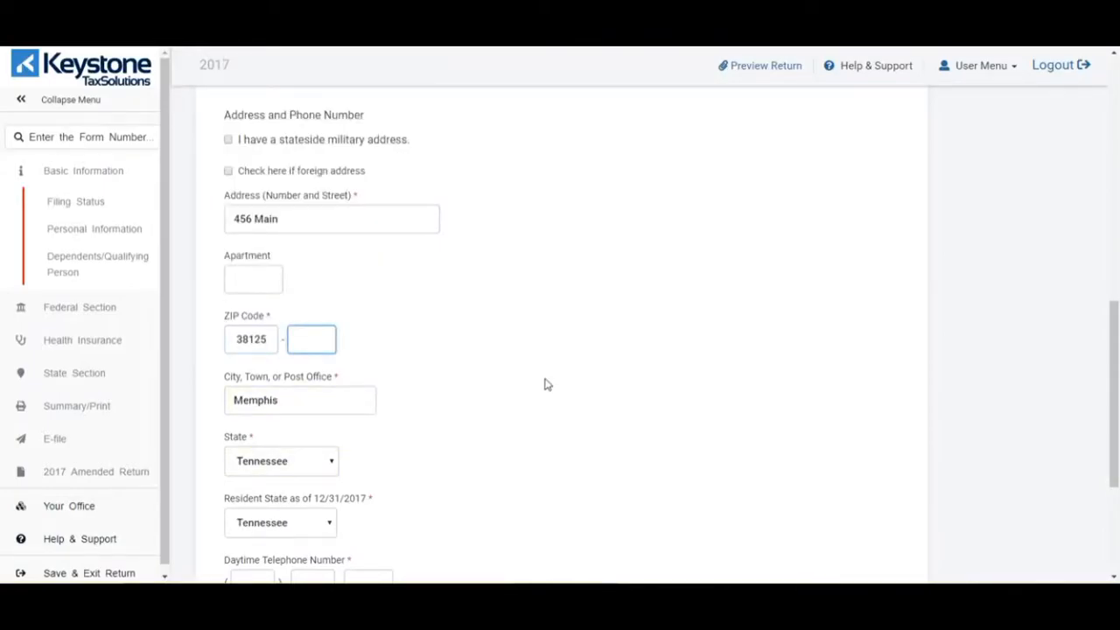
{"action": "key", "text": "Tab"}
{"action": "scroll", "coordinate": [544, 385], "scroll_direction": "down", "scroll_amount": 3}
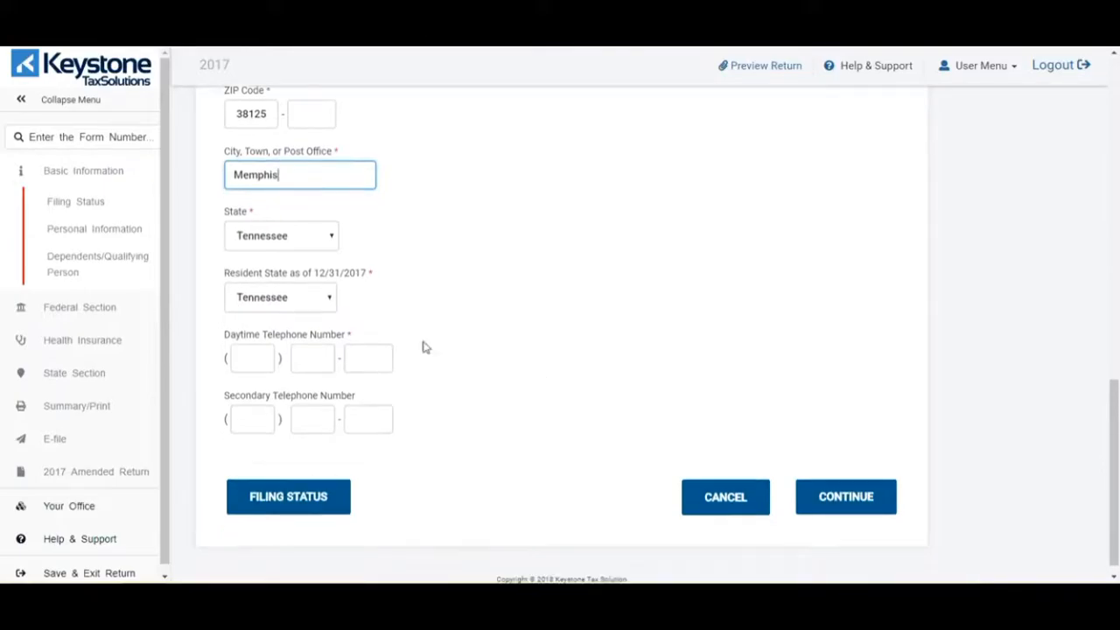
- Enter the taxpayer's daytime and secondary phone numbers and submit the personal information
{"action": "left_click", "coordinate": [260, 342]}
{"action": "type", "text": "901"}
{"action": "key", "text": "Tab"}
{"action": "key", "text": "Tab"}
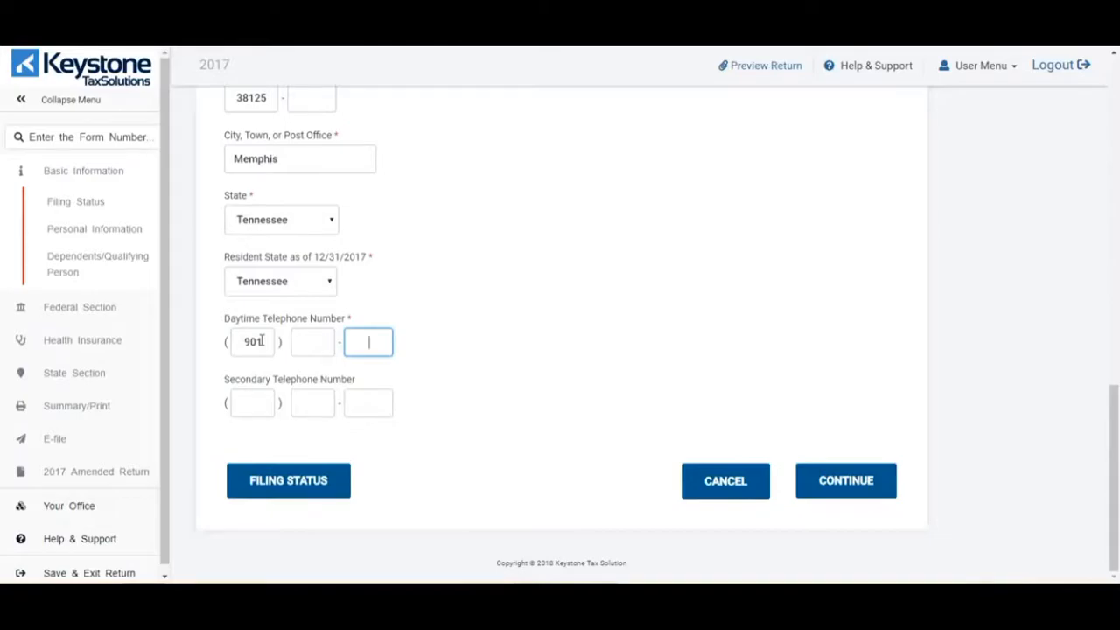
{"action": "left_click", "coordinate": [310, 340]}
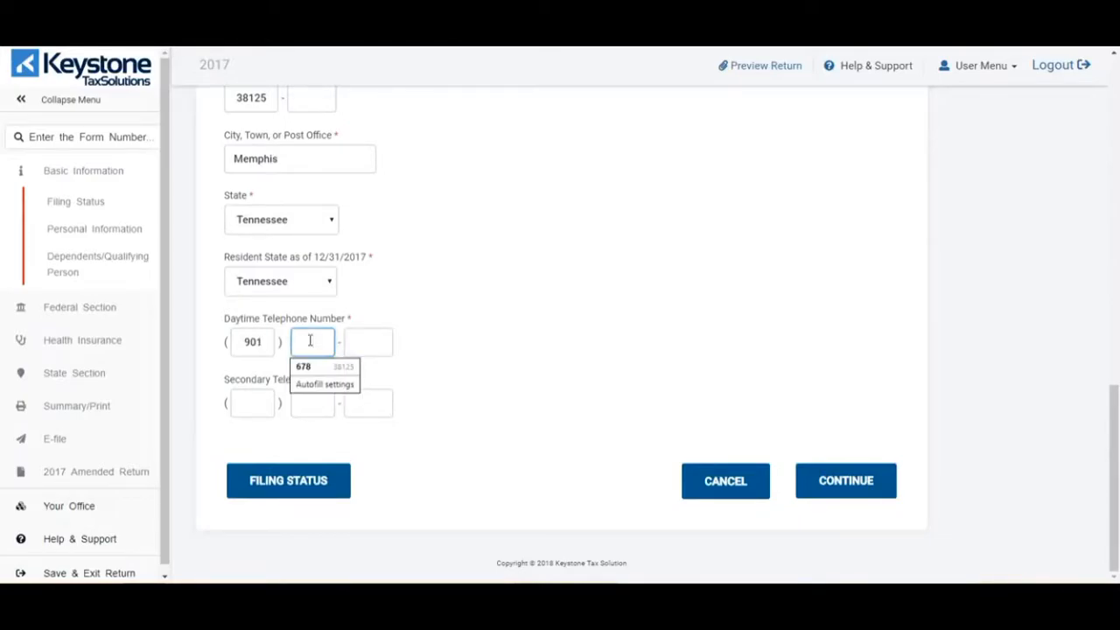
{"action": "key", "text": "Tab"}
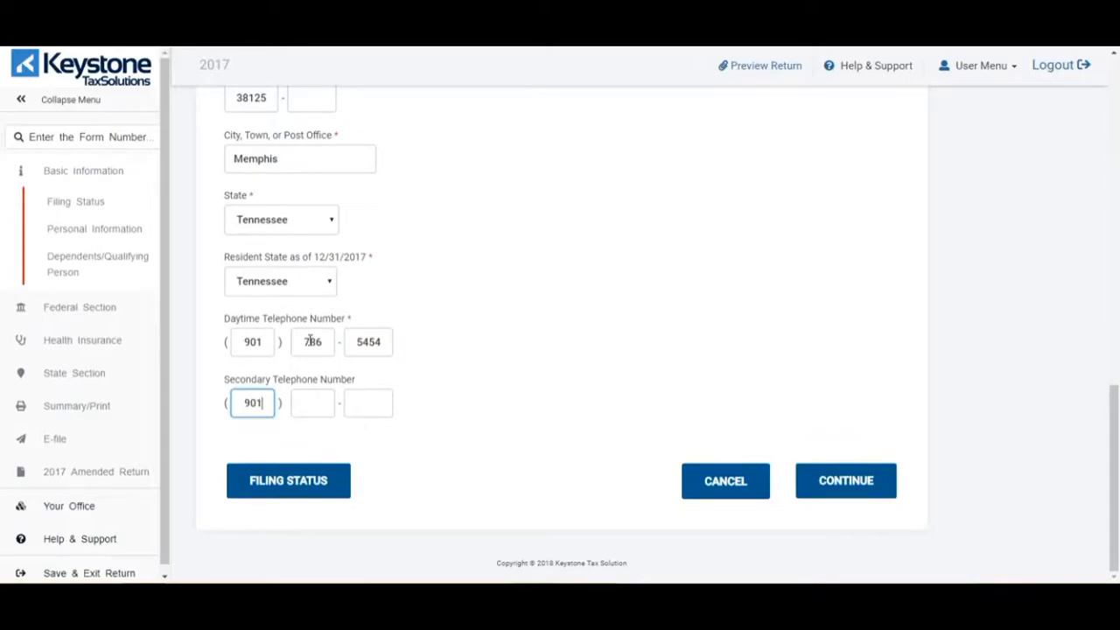
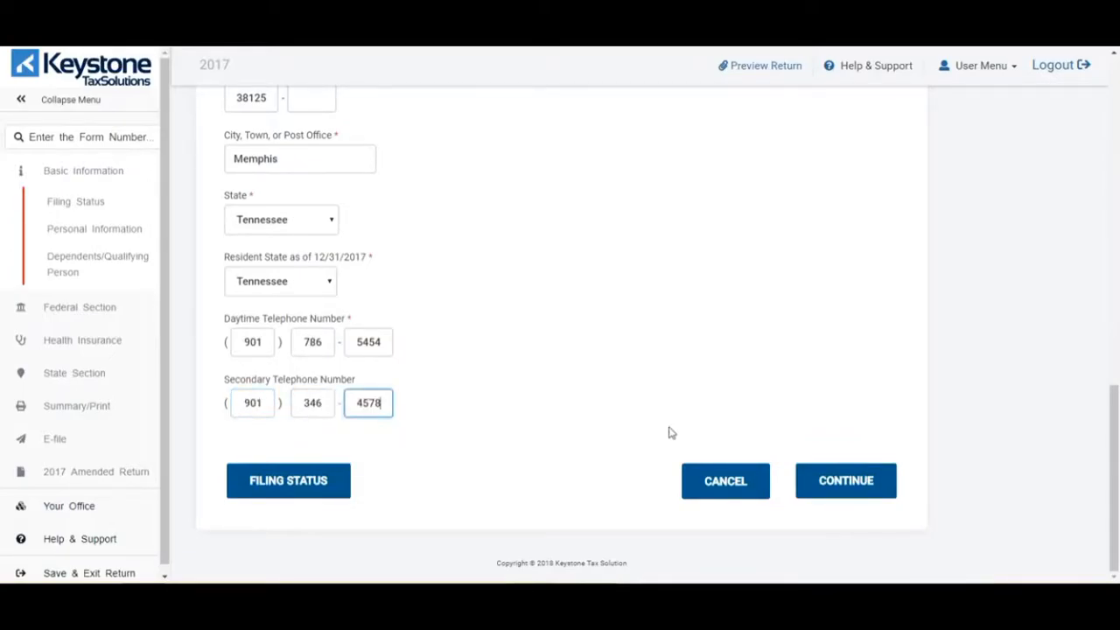
{"action": "left_click", "coordinate": [878, 484]}
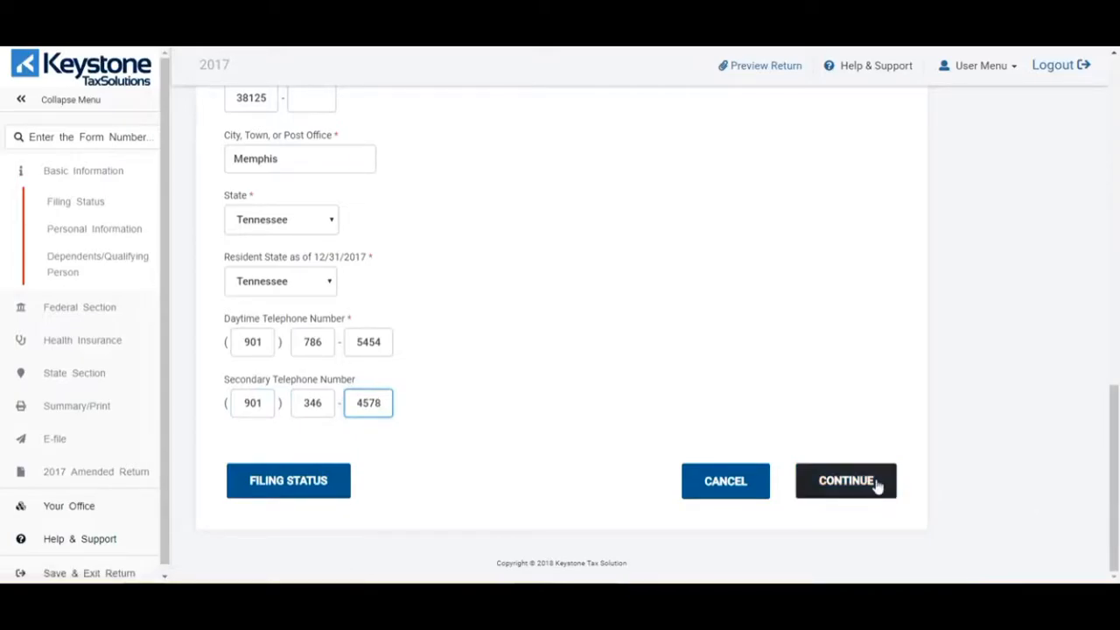
- Save the personal information and answer Yes to having a dependent to claim
{"action": "left_click", "coordinate": [878, 486]}
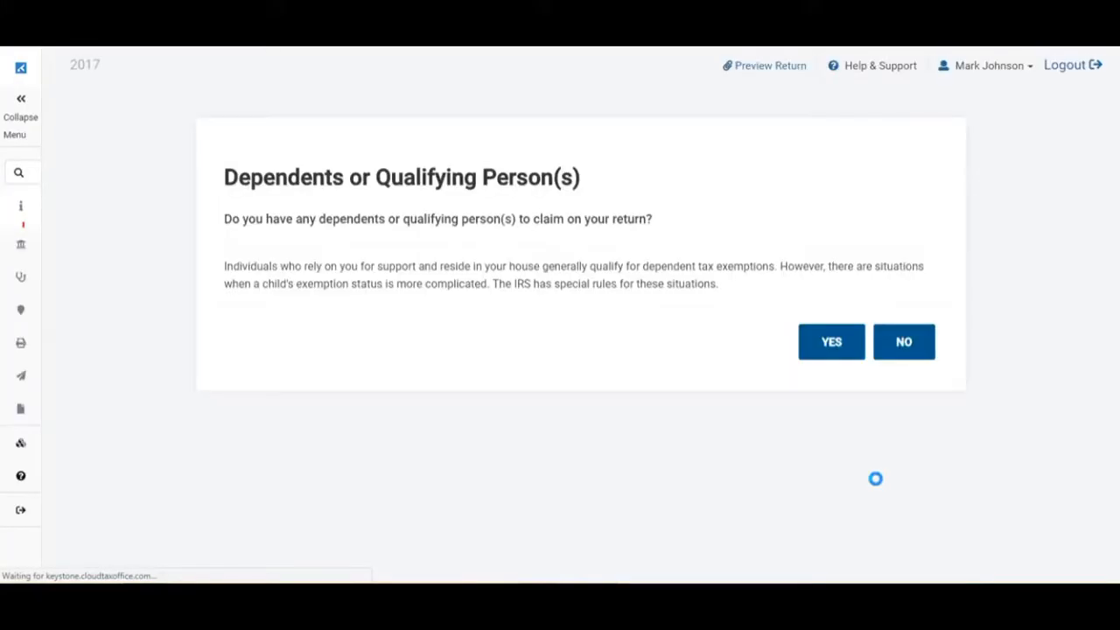
{"action": "left_click", "coordinate": [822, 346]}
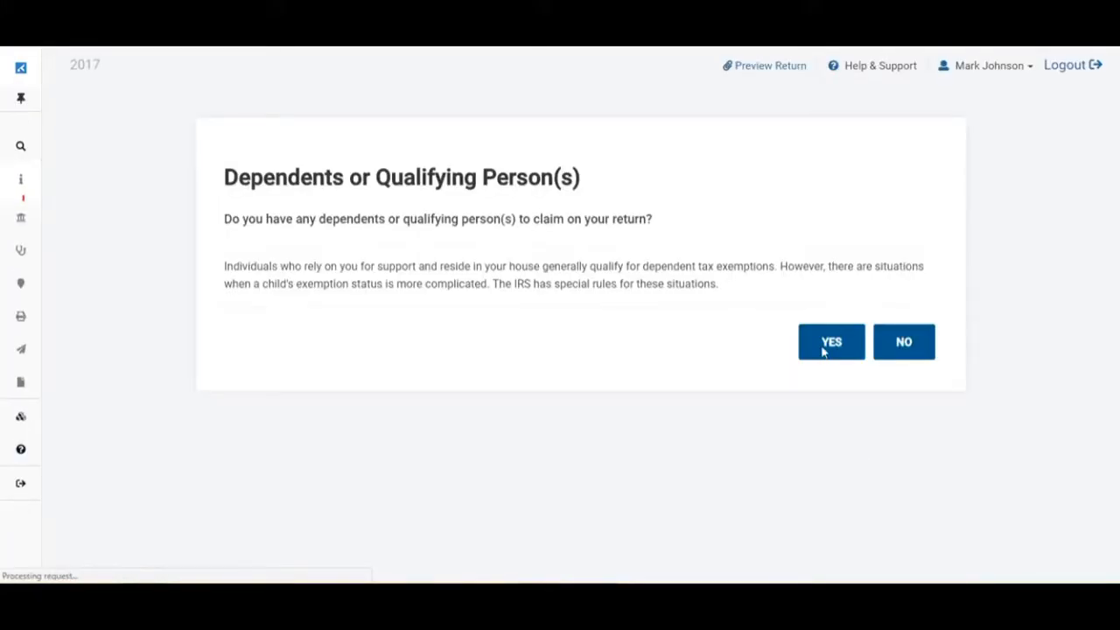
{"action": "left_click", "coordinate": [822, 346]}
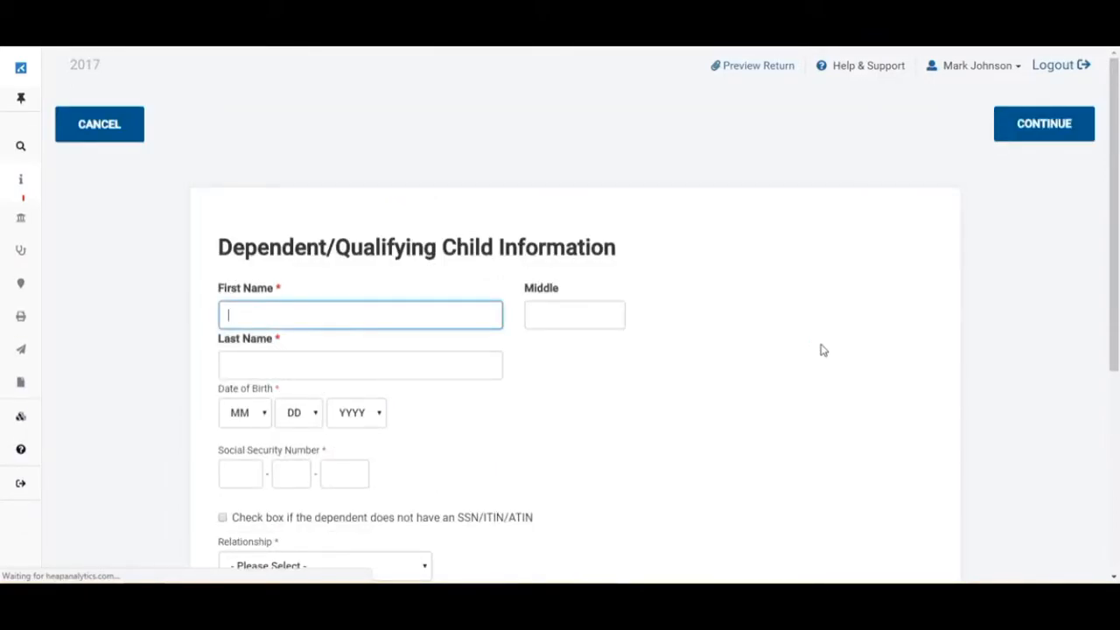
- Enter the dependent's first and last name, correcting the first name's capitalisation
{"action": "scroll", "coordinate": [821, 350], "scroll_direction": "down", "scroll_amount": 1}
{"action": "left_click", "coordinate": [471, 244]}
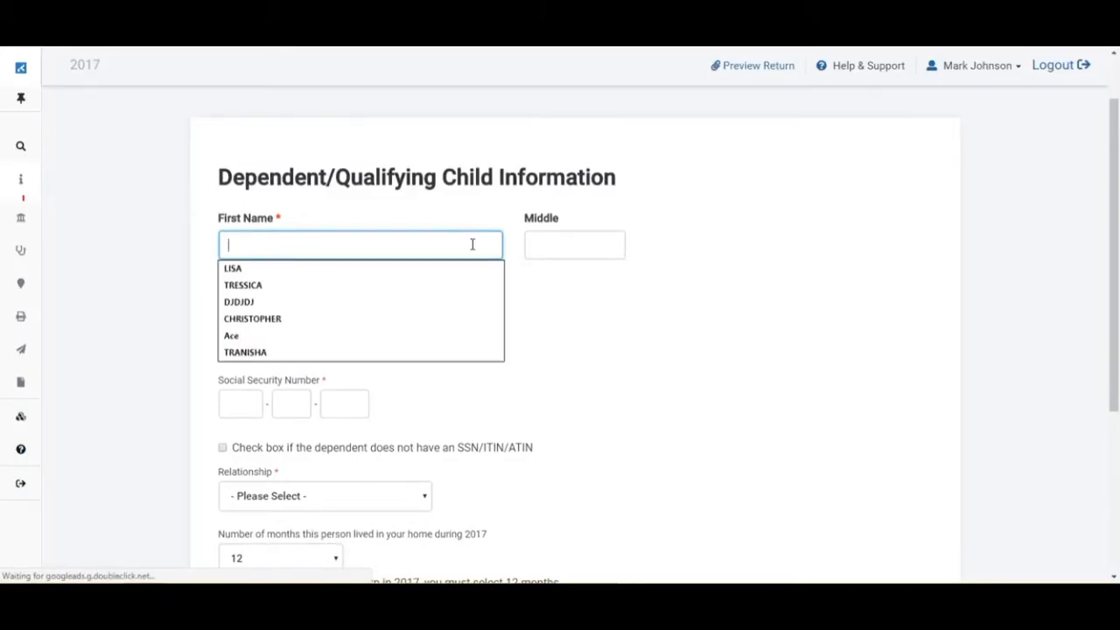
{"action": "type", "text": "LArry"}
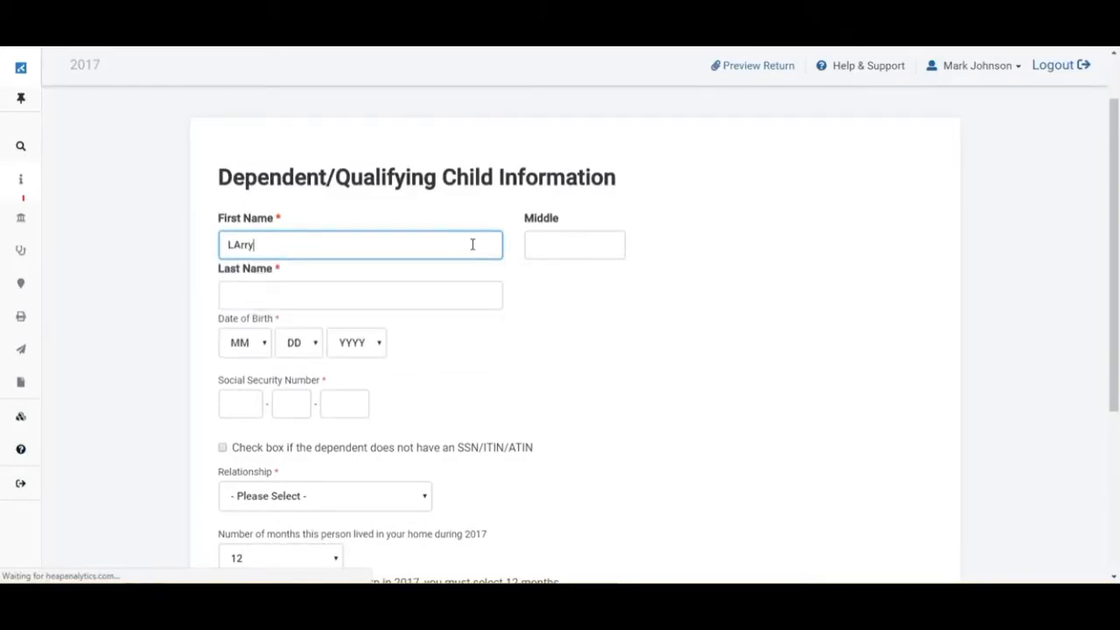
{"action": "key", "text": "Tab"}
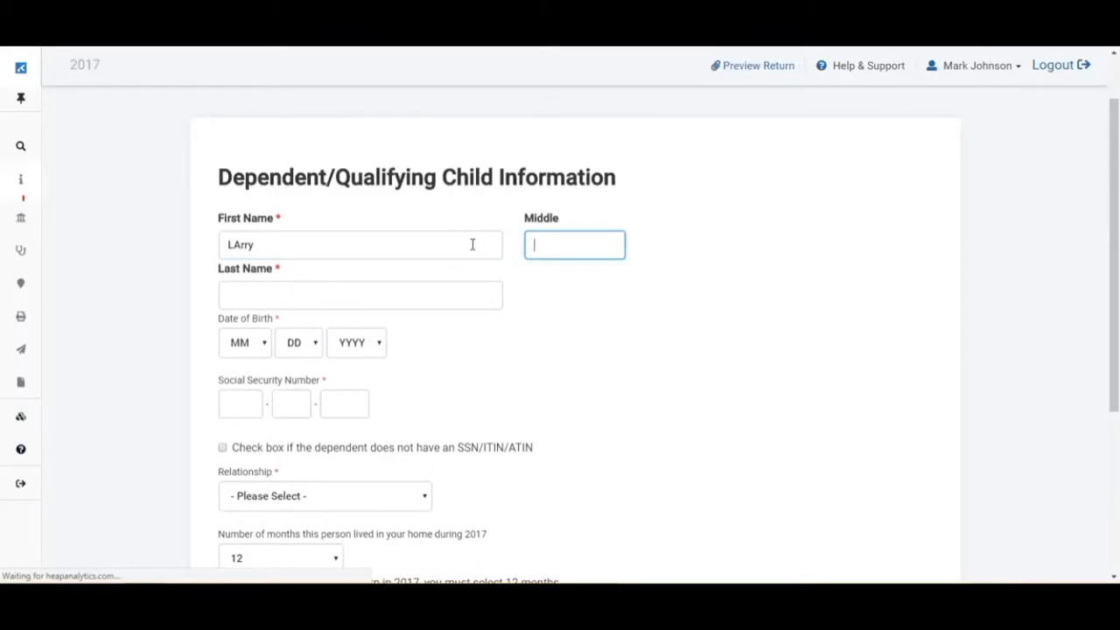
{"action": "key", "text": "shift+Tab"}
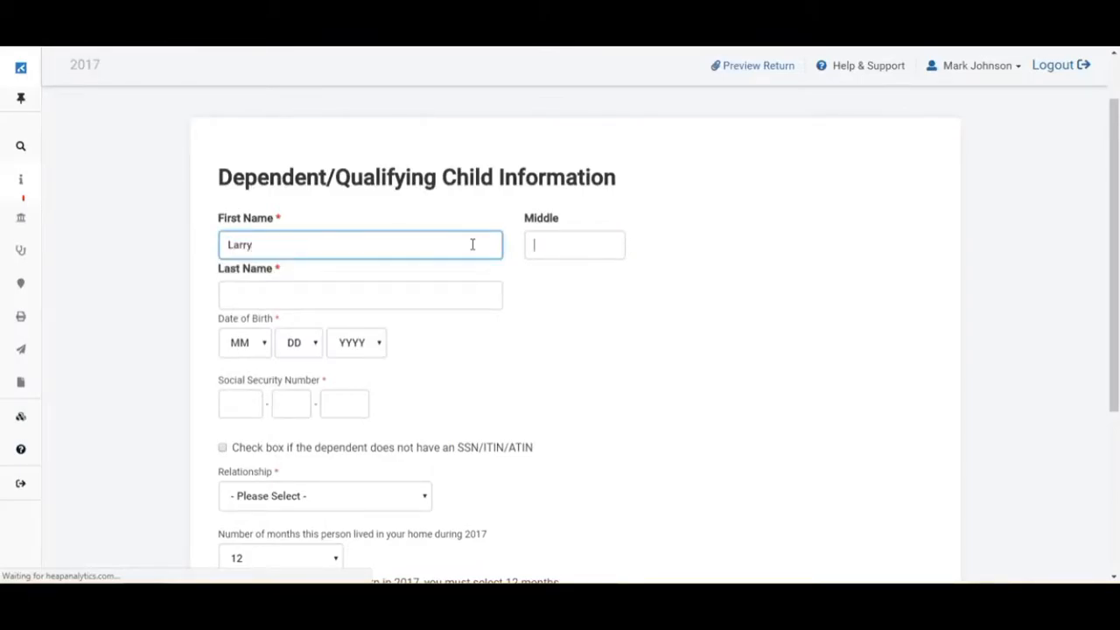
{"action": "key", "text": "Tab"}
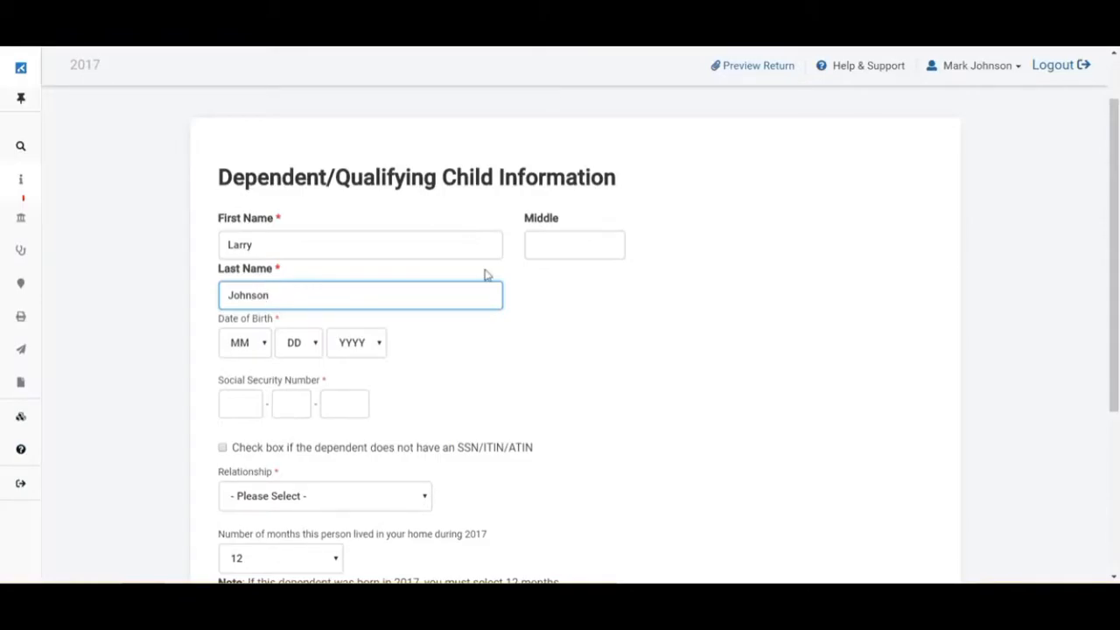
{"action": "left_click", "coordinate": [512, 349]}
- Enter the dependent's Social Security number, set relationship to Son, and submit
{"action": "scroll", "coordinate": [478, 338], "scroll_direction": "down", "scroll_amount": 2}
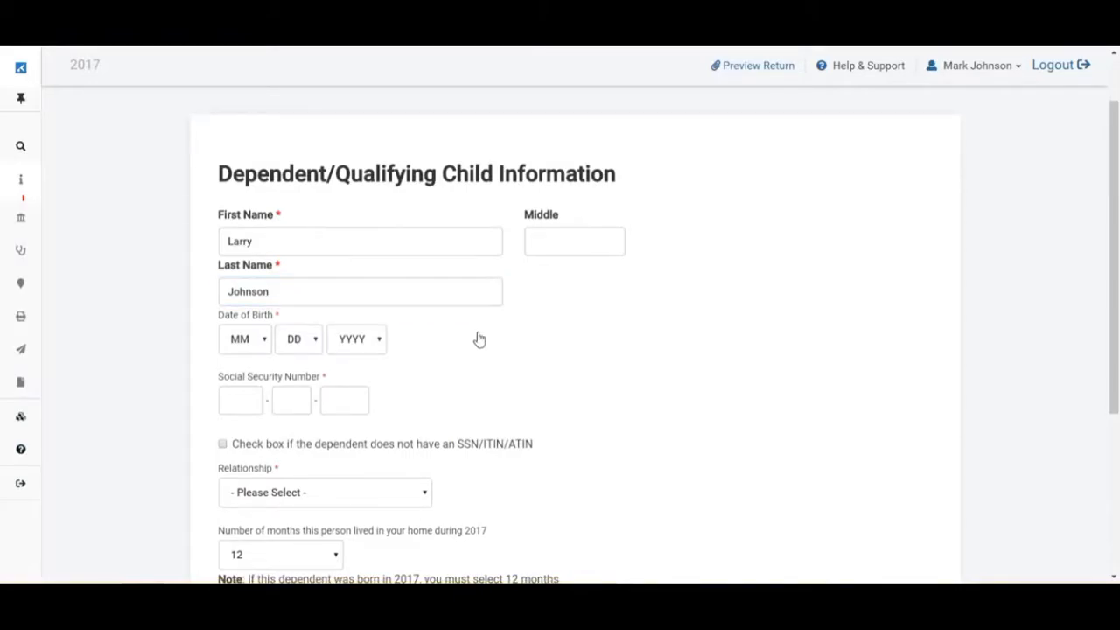
{"action": "left_click", "coordinate": [243, 266]}
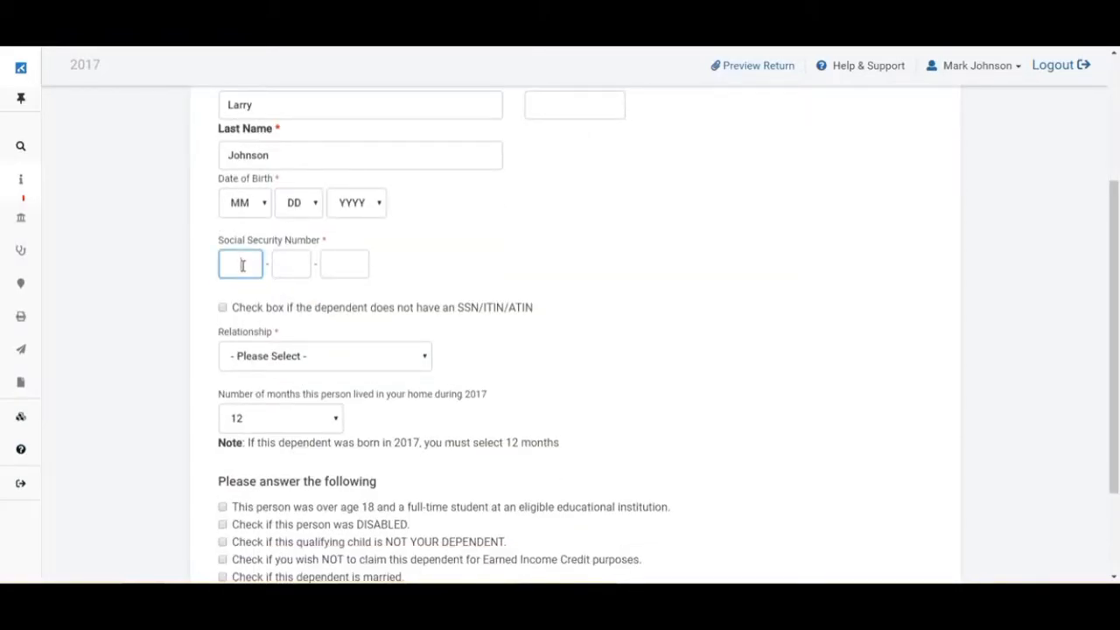
{"action": "type", "text": "789-45-"}
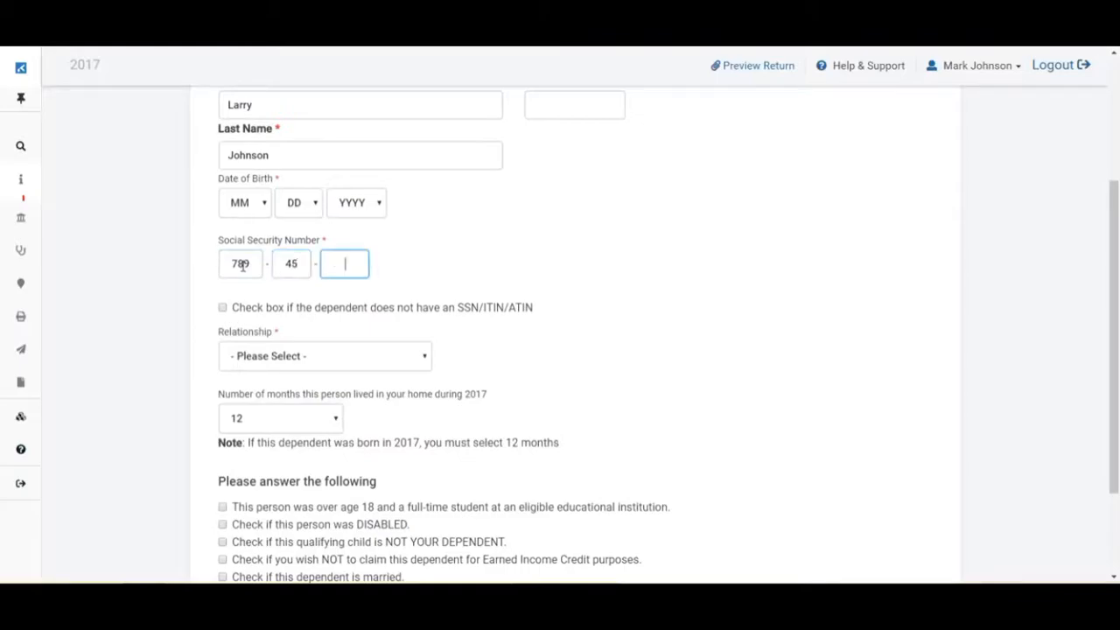
{"action": "type", "text": "66666"}
{"action": "left_click", "coordinate": [418, 360]}
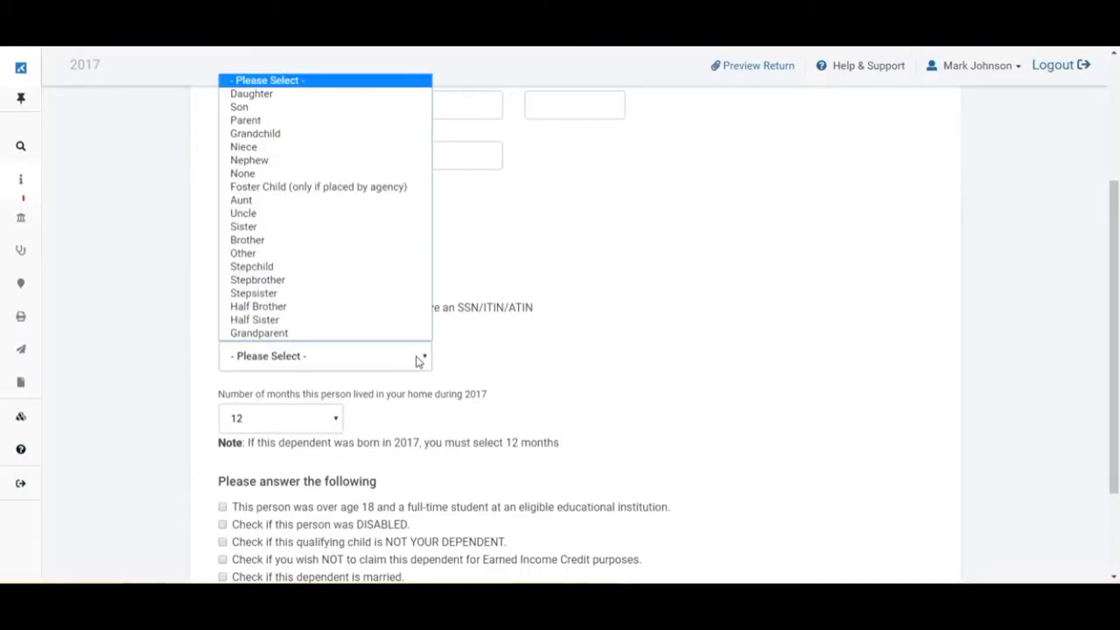
{"action": "left_click", "coordinate": [296, 109]}
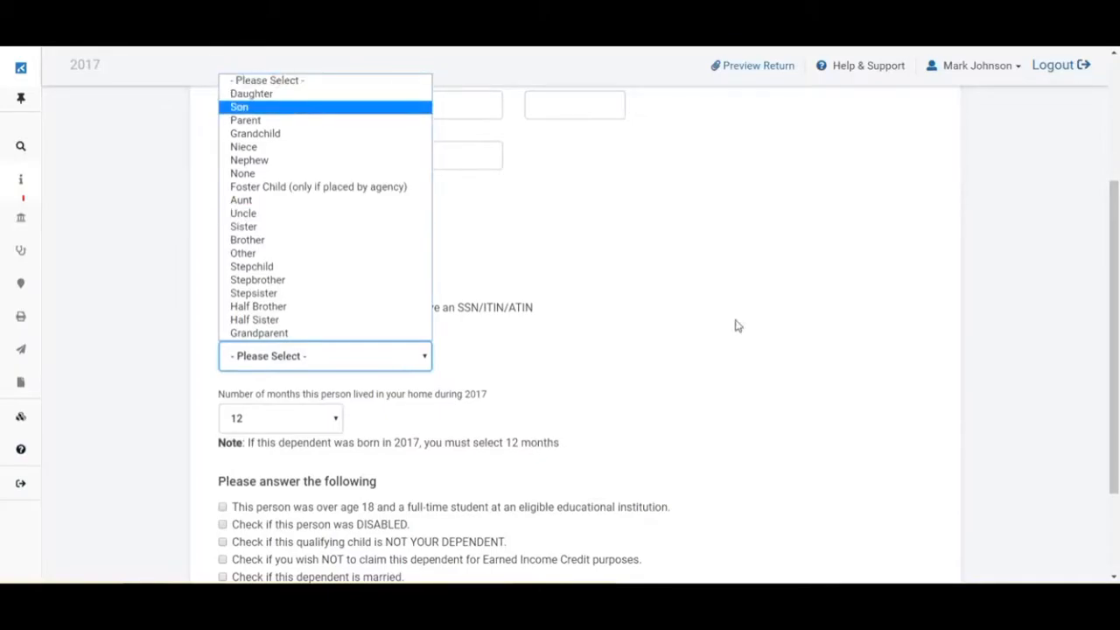
{"action": "scroll", "coordinate": [735, 325], "scroll_direction": "down", "scroll_amount": 2}
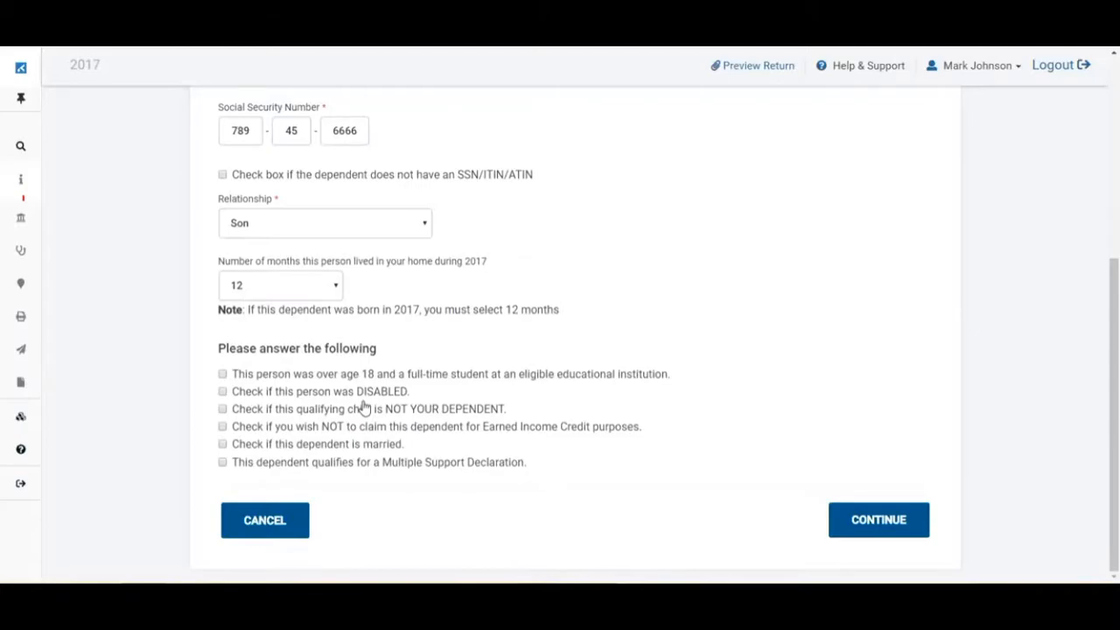
{"action": "left_click", "coordinate": [913, 523]}
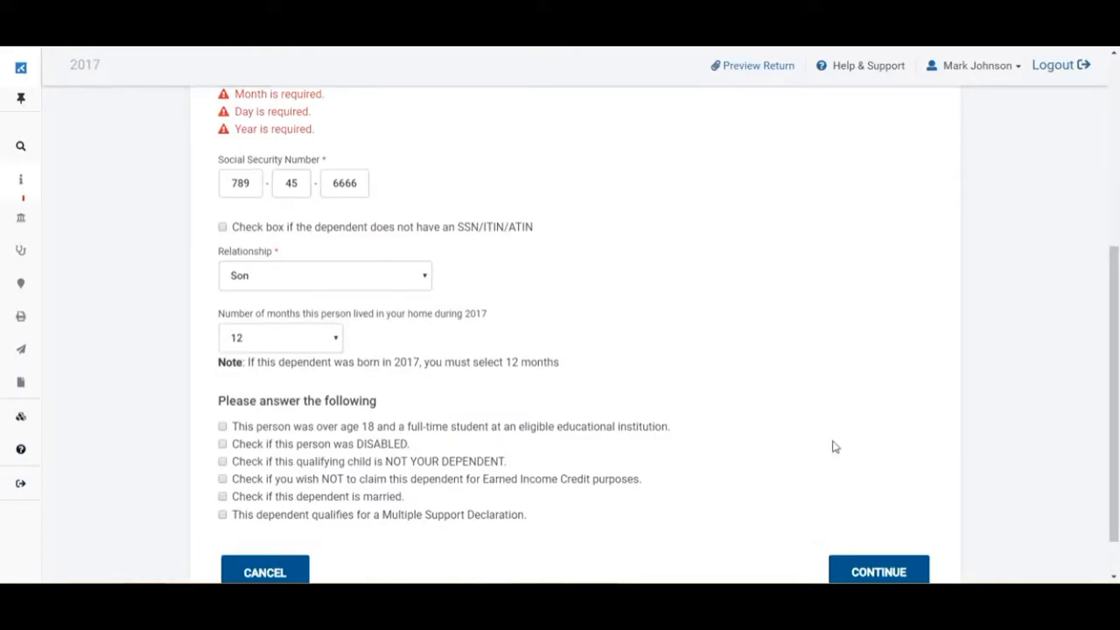
{"action": "scroll", "coordinate": [833, 445], "scroll_direction": "up", "scroll_amount": 3}
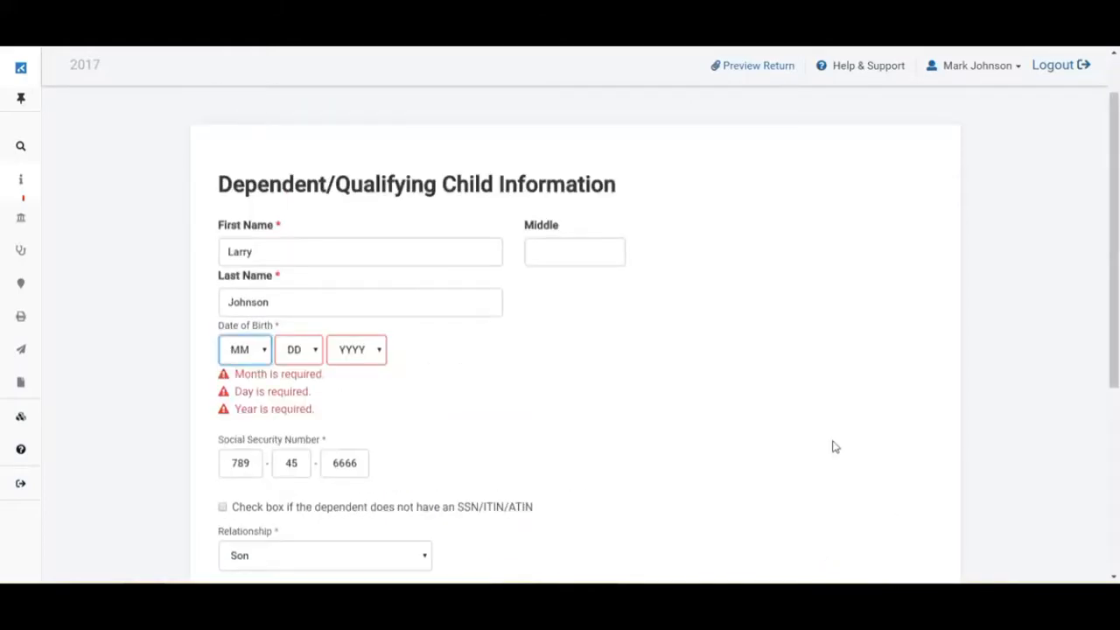
{"action": "left_click", "coordinate": [264, 354]}
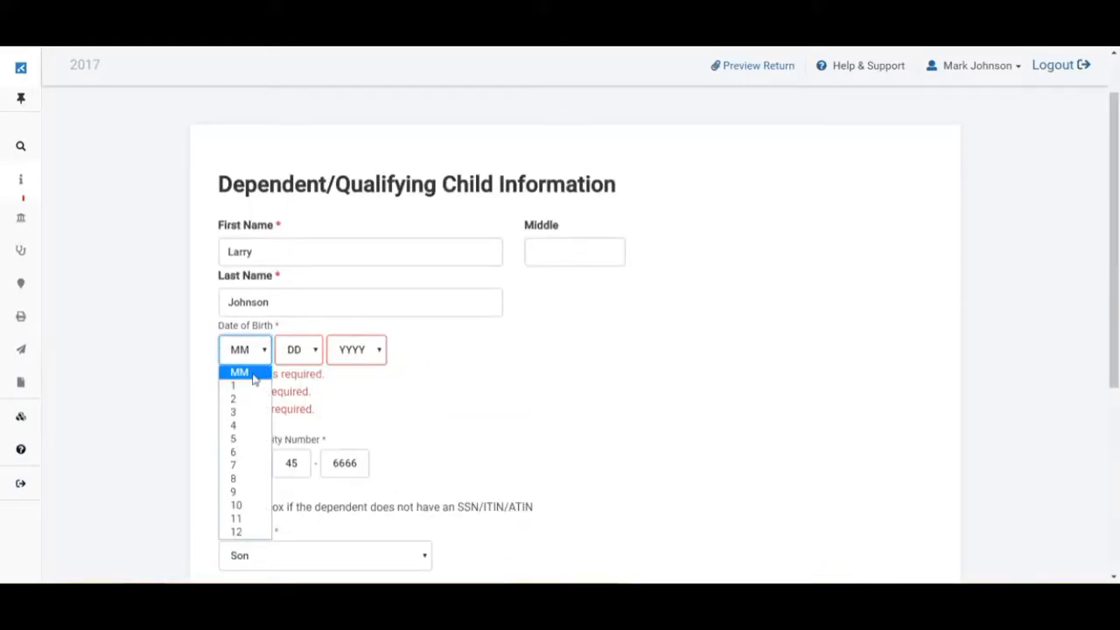
{"action": "left_click", "coordinate": [235, 427]}
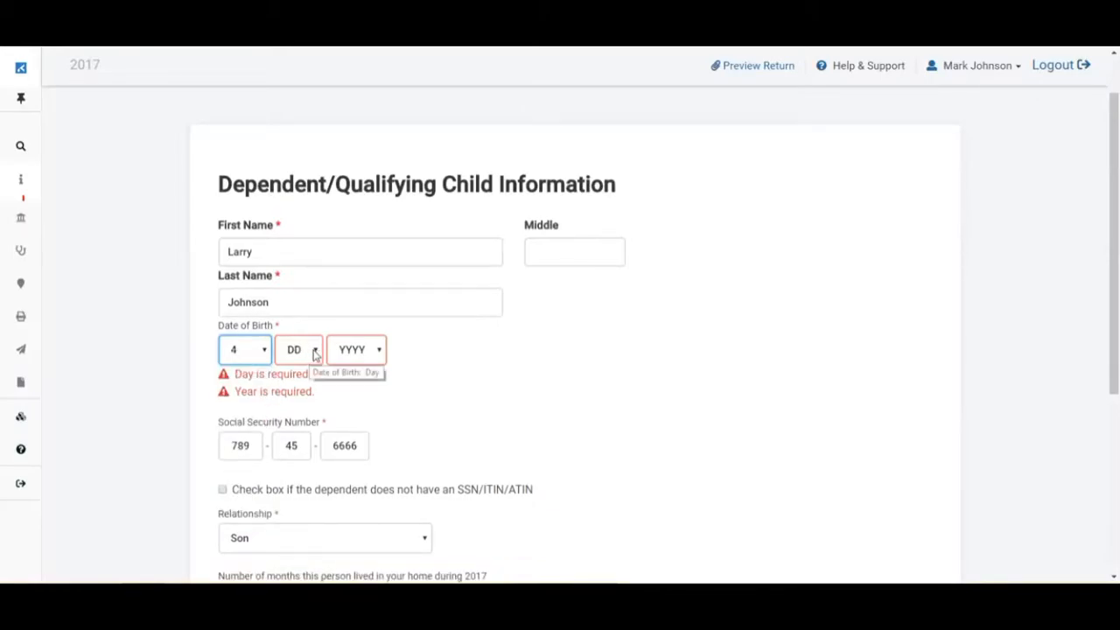
{"action": "left_click", "coordinate": [314, 354]}
{"action": "left_click", "coordinate": [310, 290]}
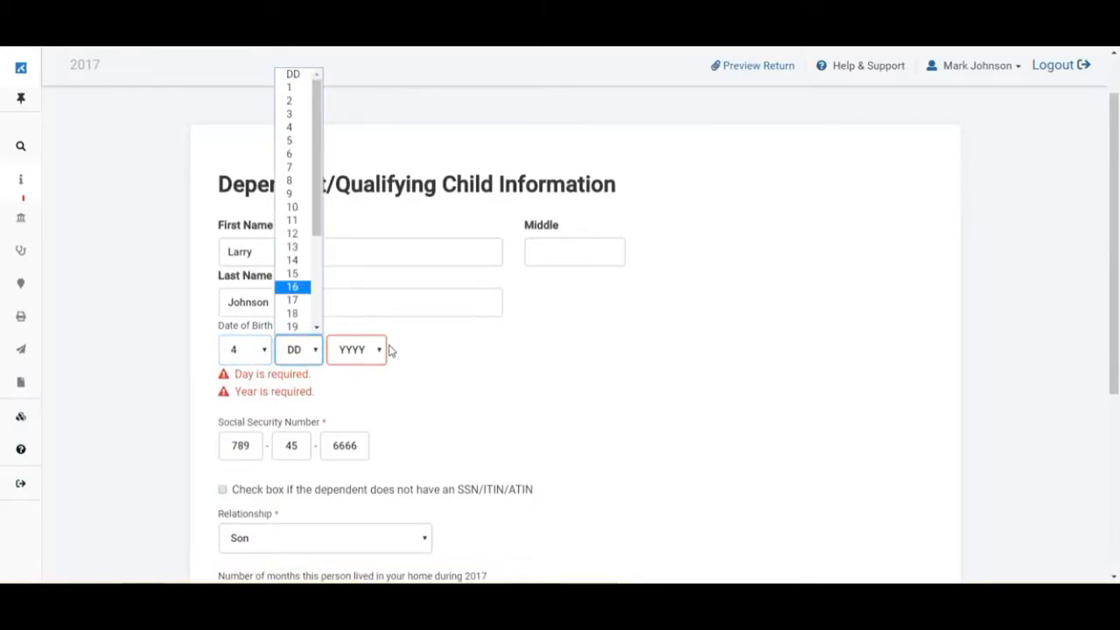
{"action": "left_click", "coordinate": [376, 350]}
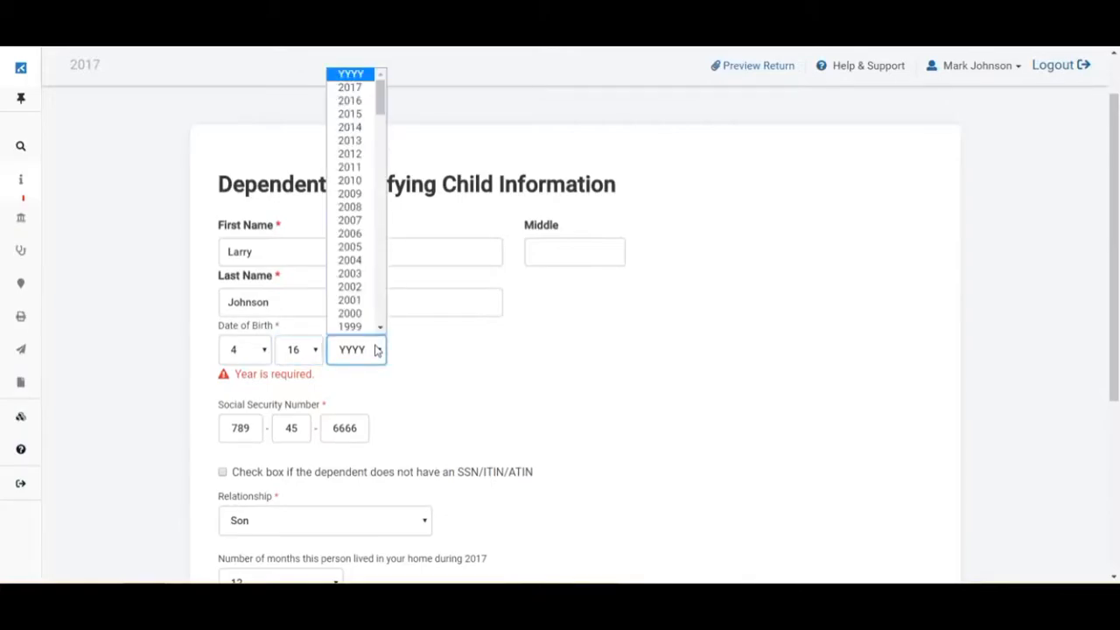
{"action": "left_click", "coordinate": [349, 115]}
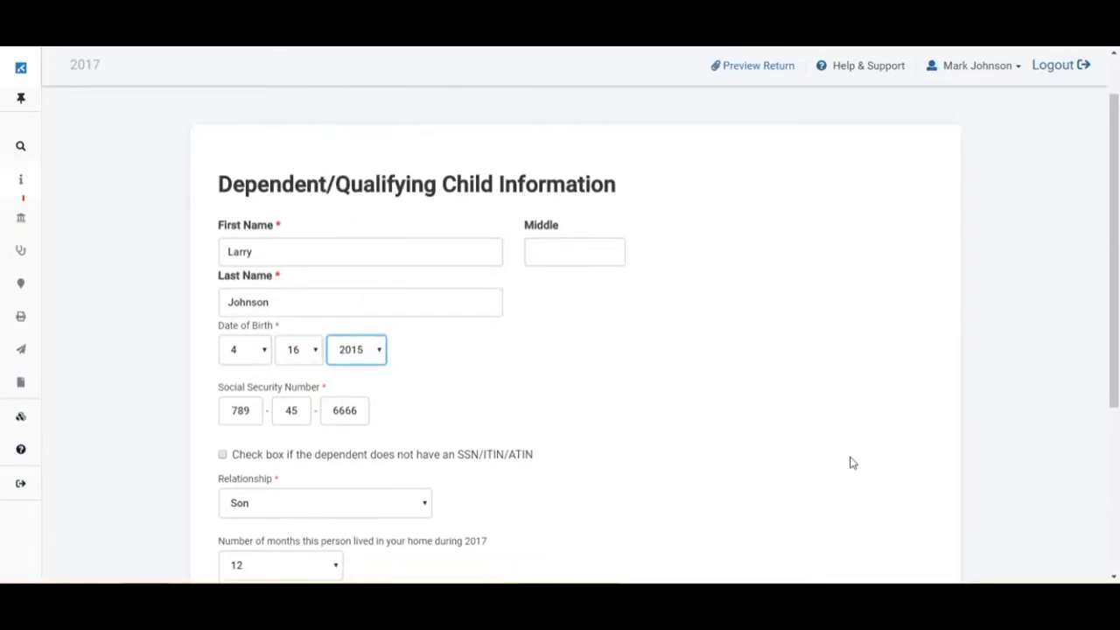
{"action": "scroll", "coordinate": [850, 460], "scroll_direction": "down", "scroll_amount": 1}
{"action": "scroll", "coordinate": [850, 461], "scroll_direction": "down", "scroll_amount": 3}
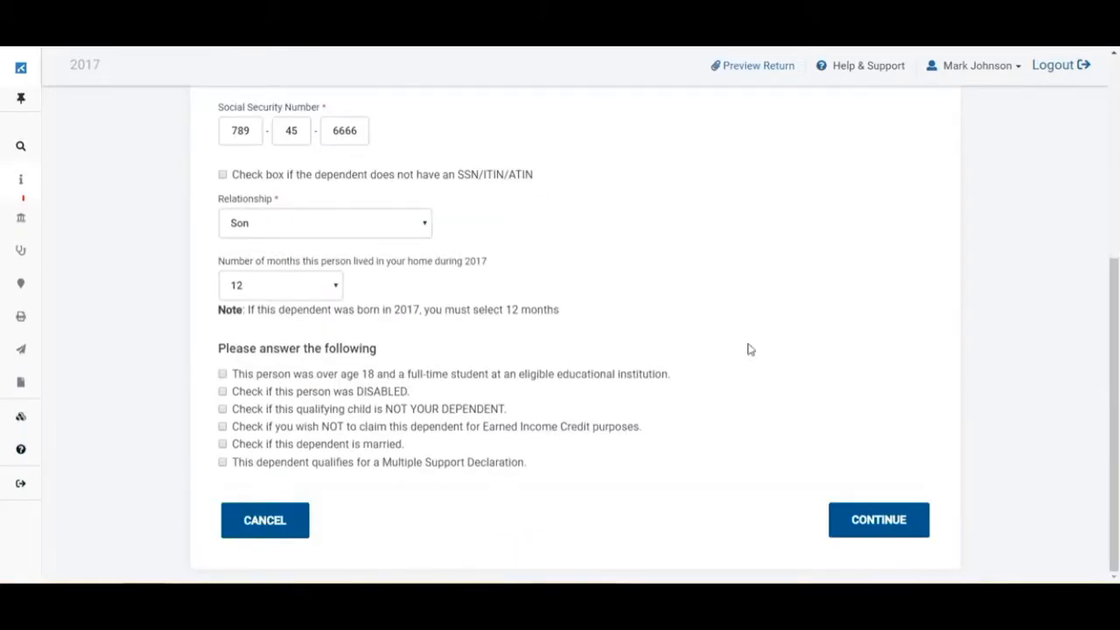
{"action": "left_click", "coordinate": [881, 522]}
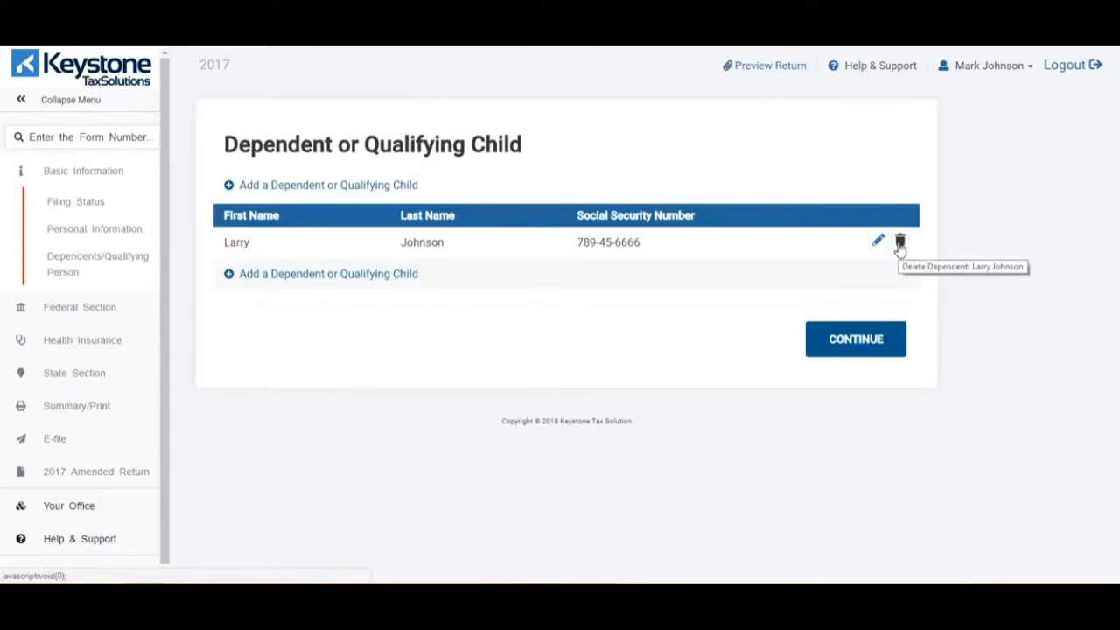
- Continue past dependents, choose Enter Myself for income, and begin the Form W-2 entry
{"action": "left_click", "coordinate": [845, 338]}
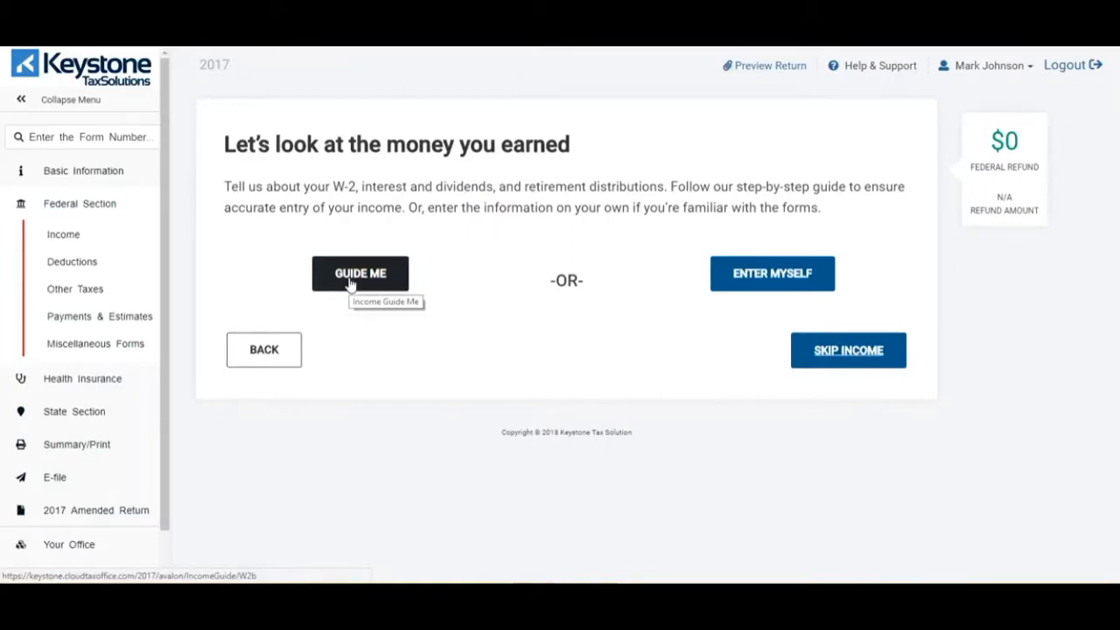
{"action": "left_click", "coordinate": [765, 278]}
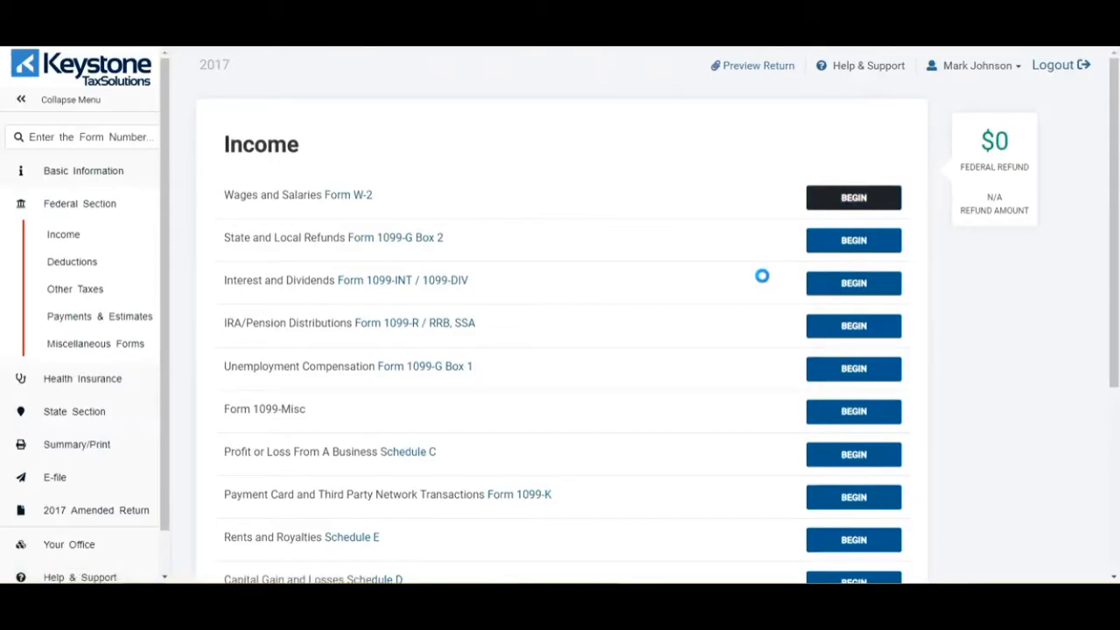
{"action": "scroll", "coordinate": [762, 276], "scroll_direction": "down", "scroll_amount": 1}
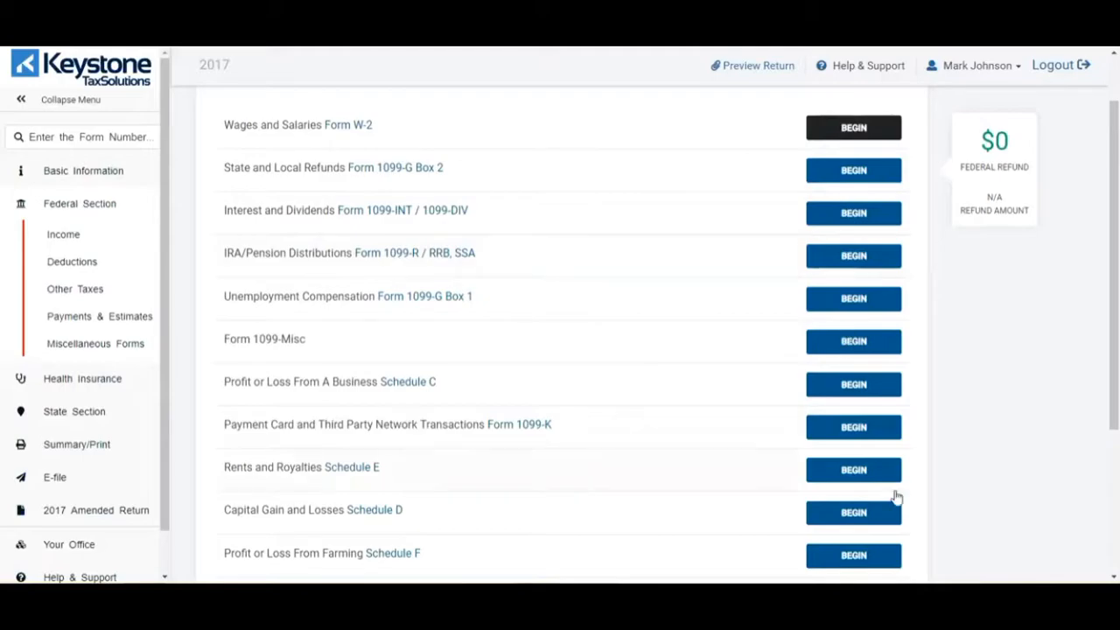
{"action": "left_click", "coordinate": [847, 130]}
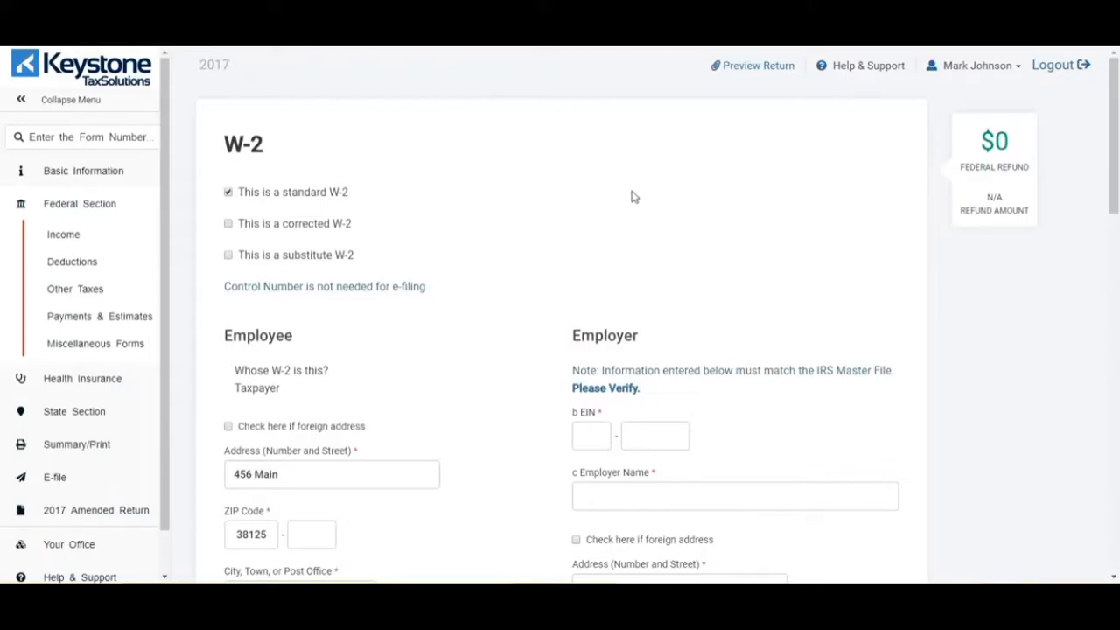
- Enter the employer's EIN and the employer name State of Tennessee
{"action": "scroll", "coordinate": [636, 210], "scroll_direction": "down", "scroll_amount": 3}
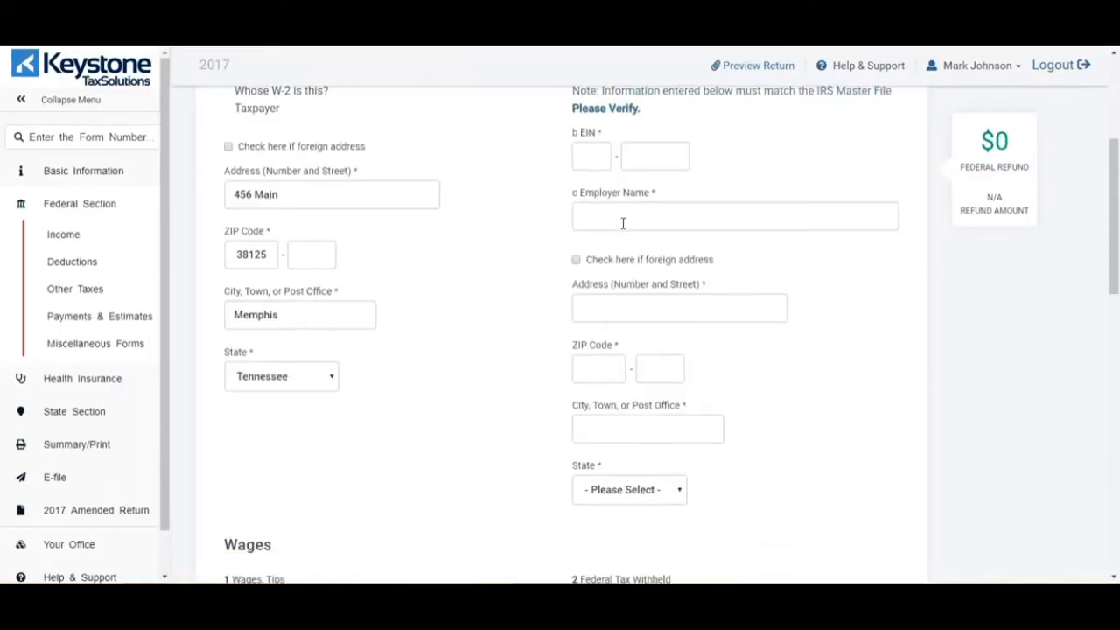
{"action": "left_click", "coordinate": [585, 160]}
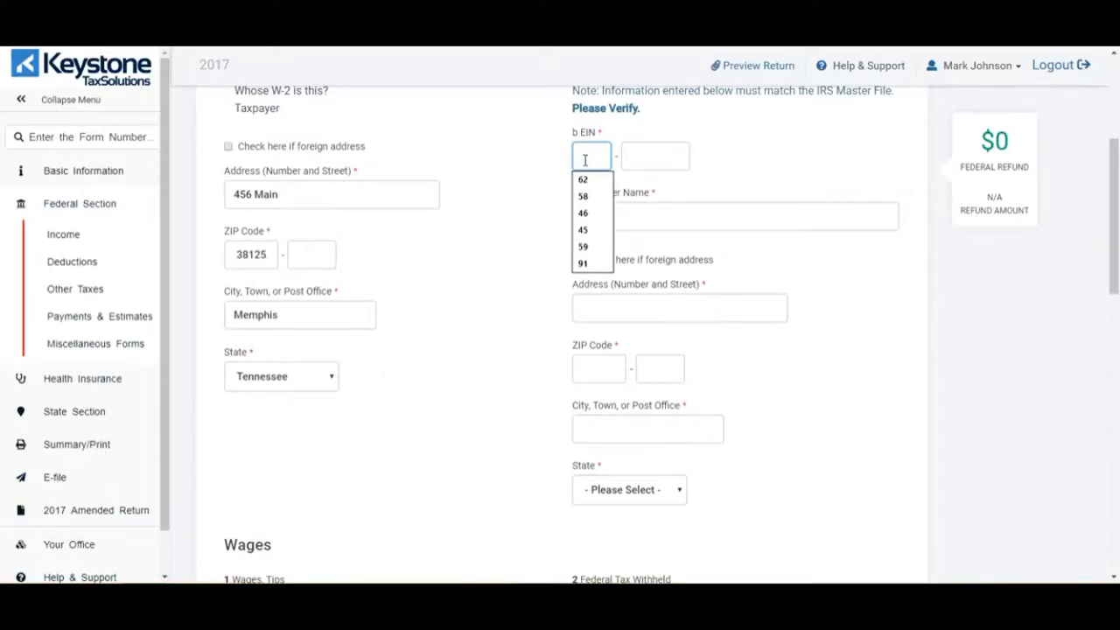
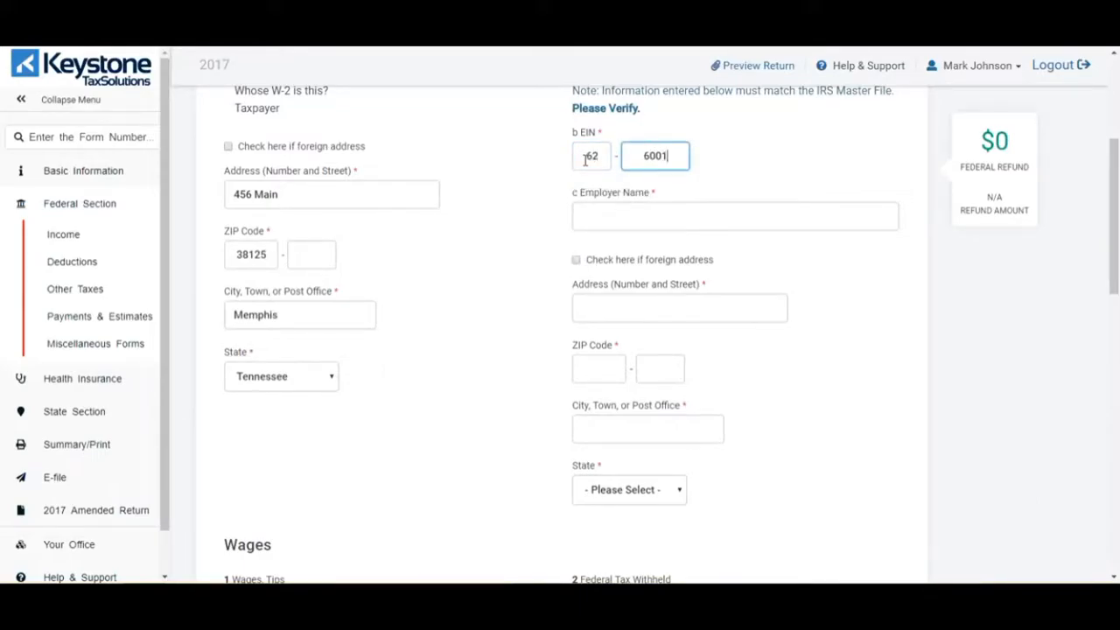
{"action": "left_click", "coordinate": [657, 217]}
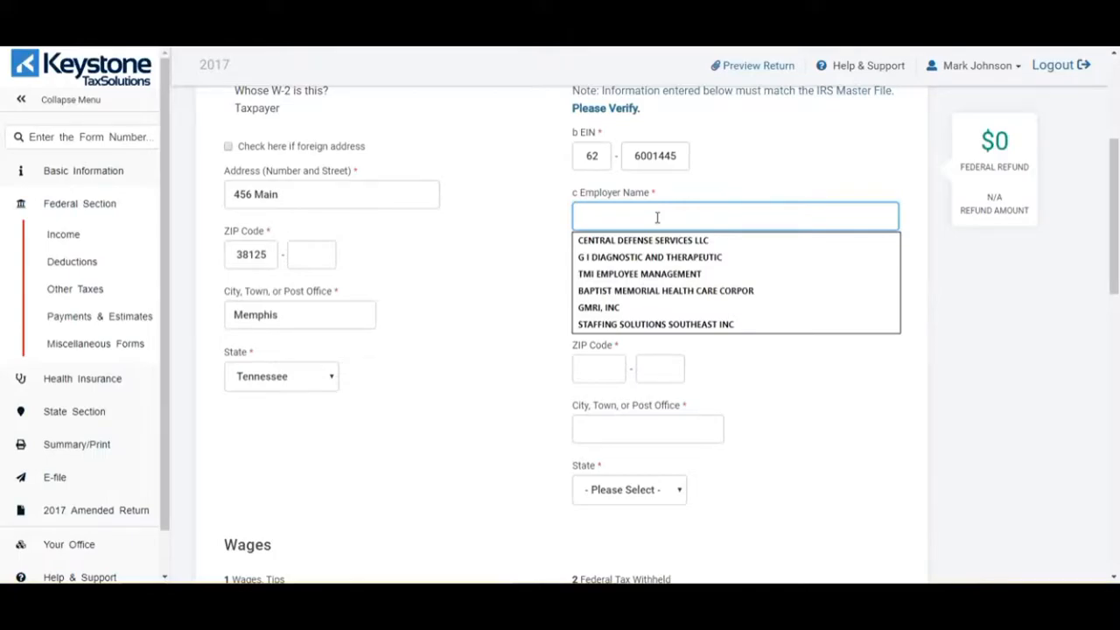
{"action": "type", "text": "Stat"}
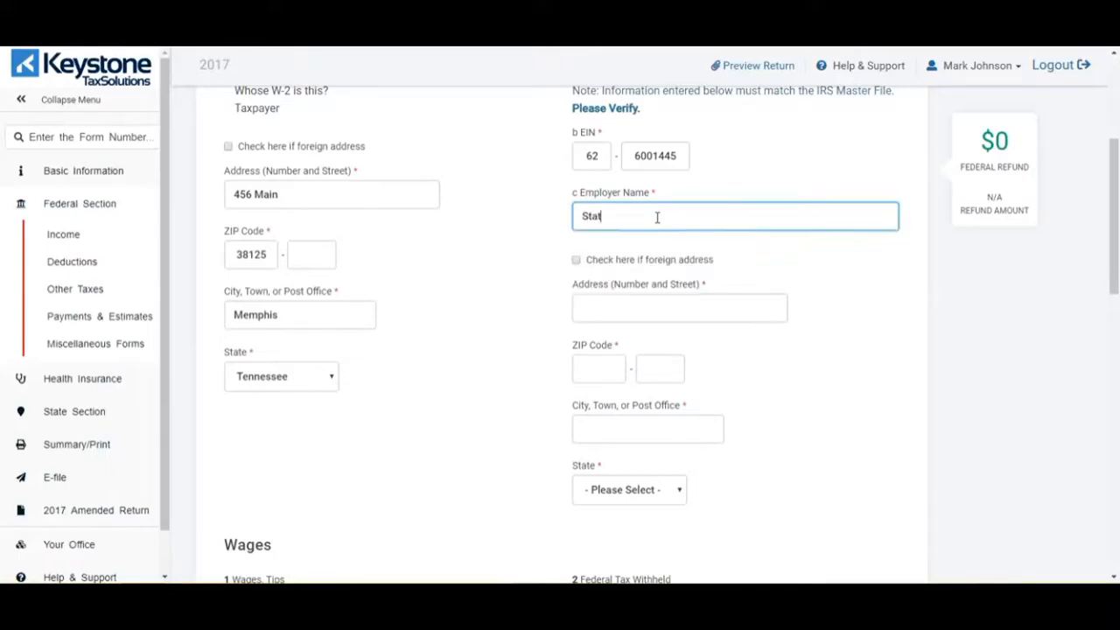
{"action": "type", "text": "e of Tennessee"}
- Enter employer address 21 Street with ZIP 37243 so Nashville, Tennessee fills in
{"action": "left_click", "coordinate": [679, 308]}
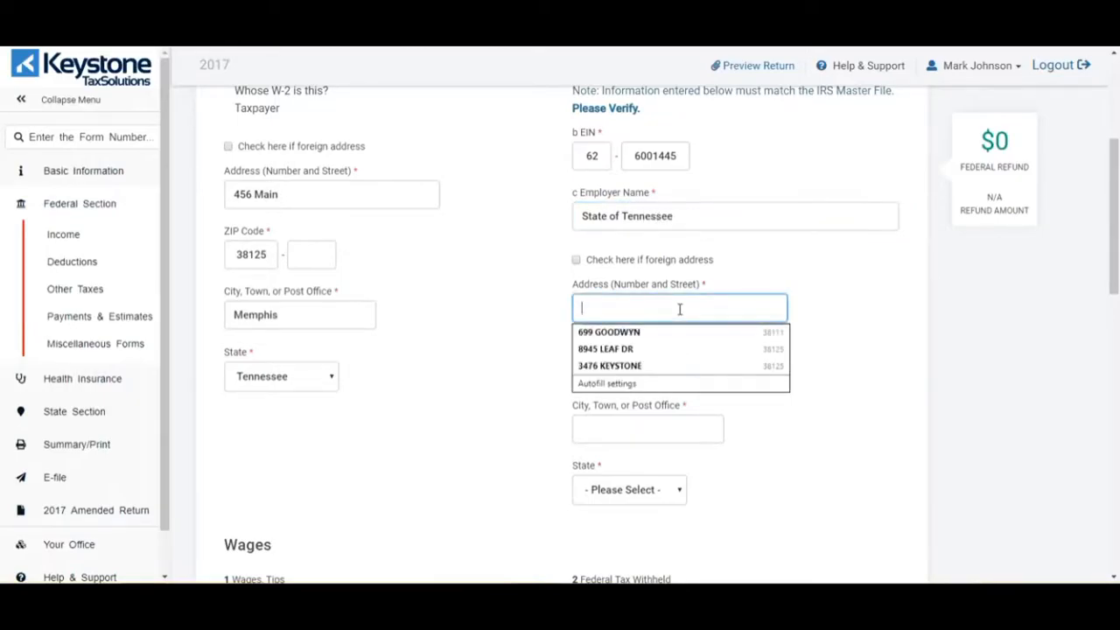
{"action": "type", "text": "21 Street"}
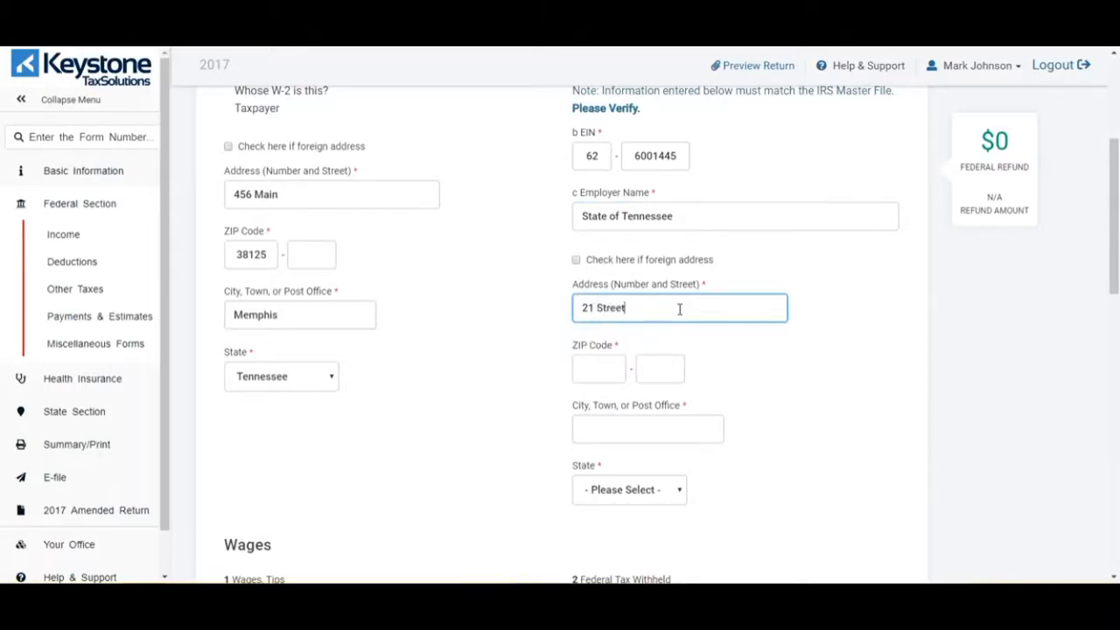
{"action": "left_click", "coordinate": [610, 371]}
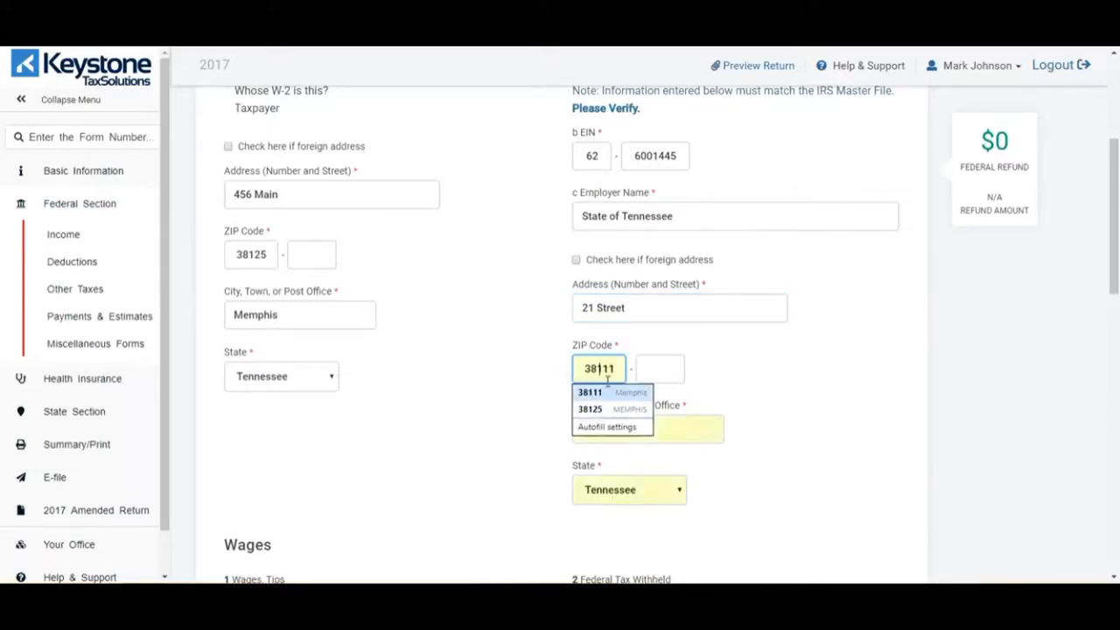
{"action": "type", "text": "3"}
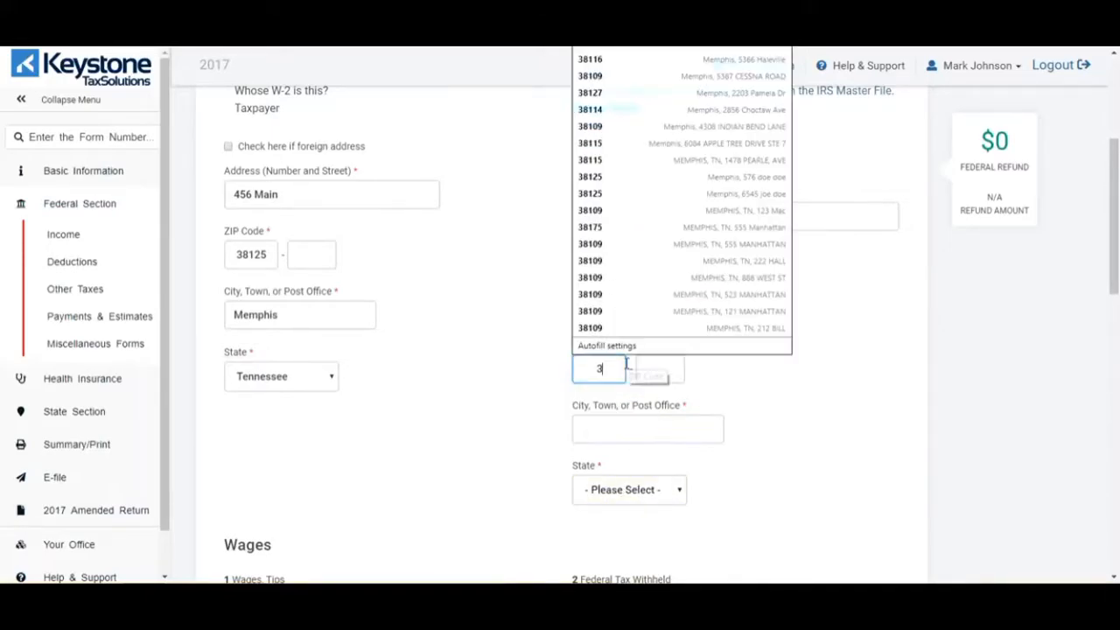
{"action": "type", "text": "7243"}
{"action": "key", "text": "Tab"}
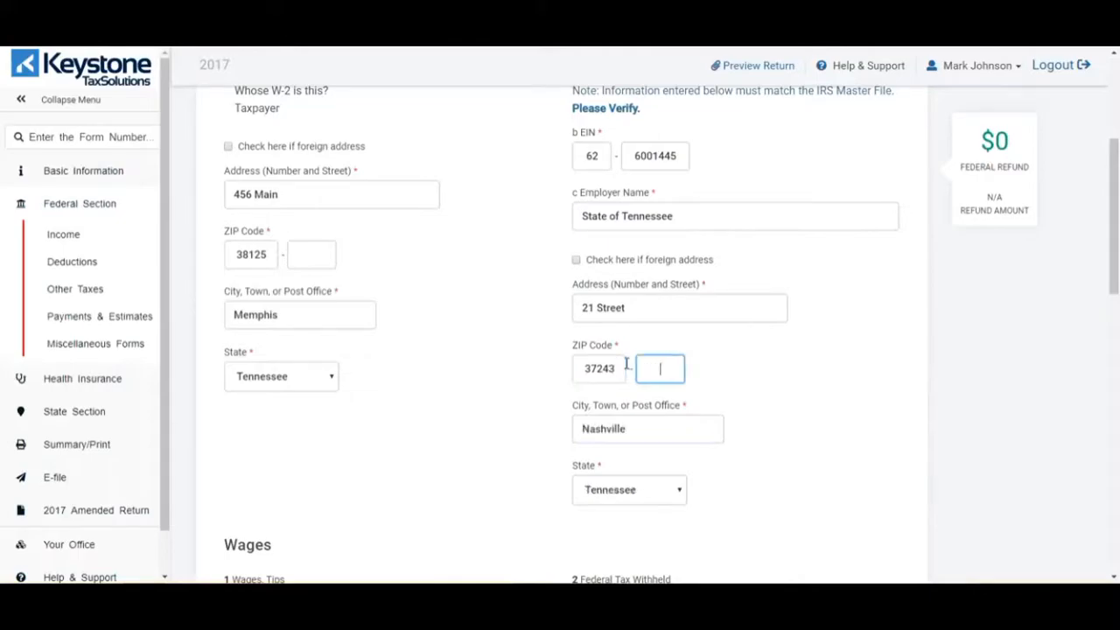
- Enter box 1 wages 25776 and box 2 federal withholding 2447, then save the W-2
{"action": "scroll", "coordinate": [790, 369], "scroll_direction": "down", "scroll_amount": 3}
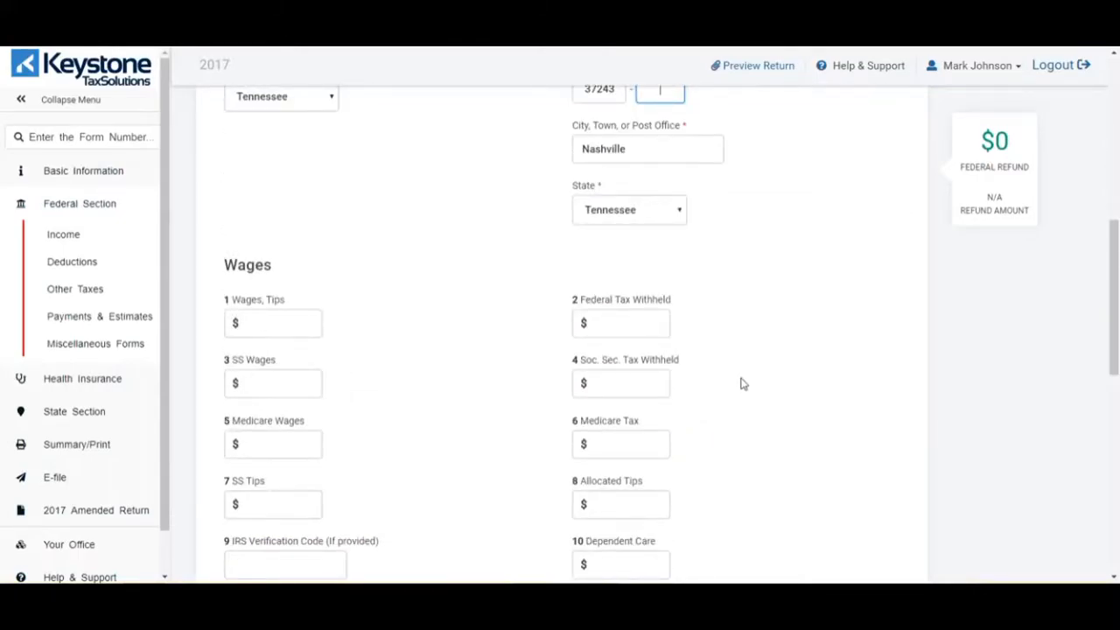
{"action": "left_click", "coordinate": [297, 325]}
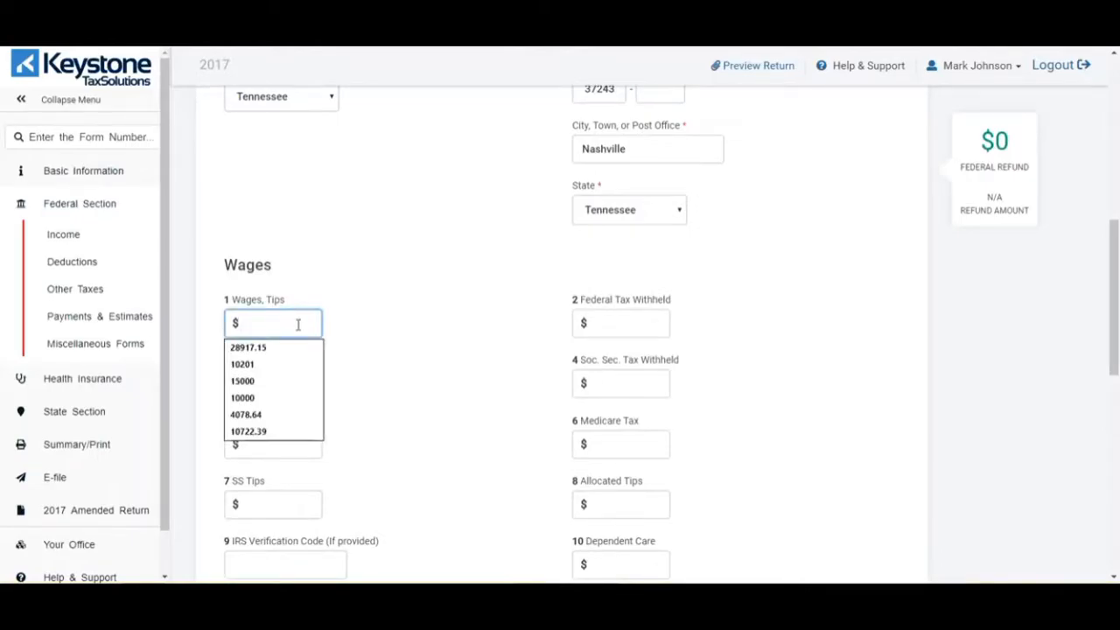
{"action": "type", "text": "25776"}
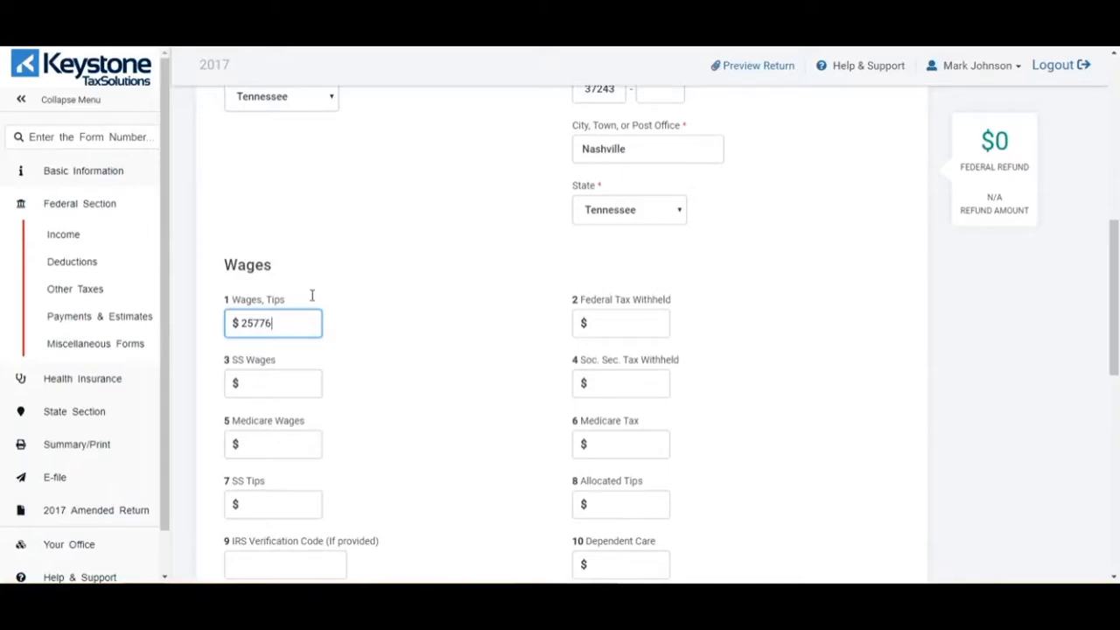
{"action": "left_click", "coordinate": [623, 320]}
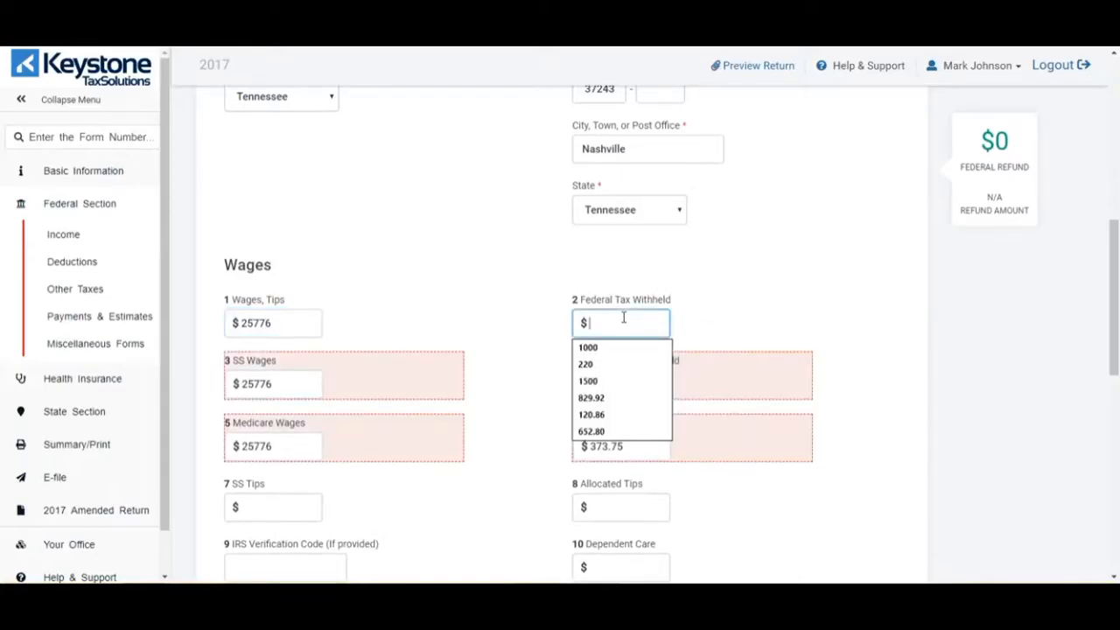
{"action": "type", "text": "2447"}
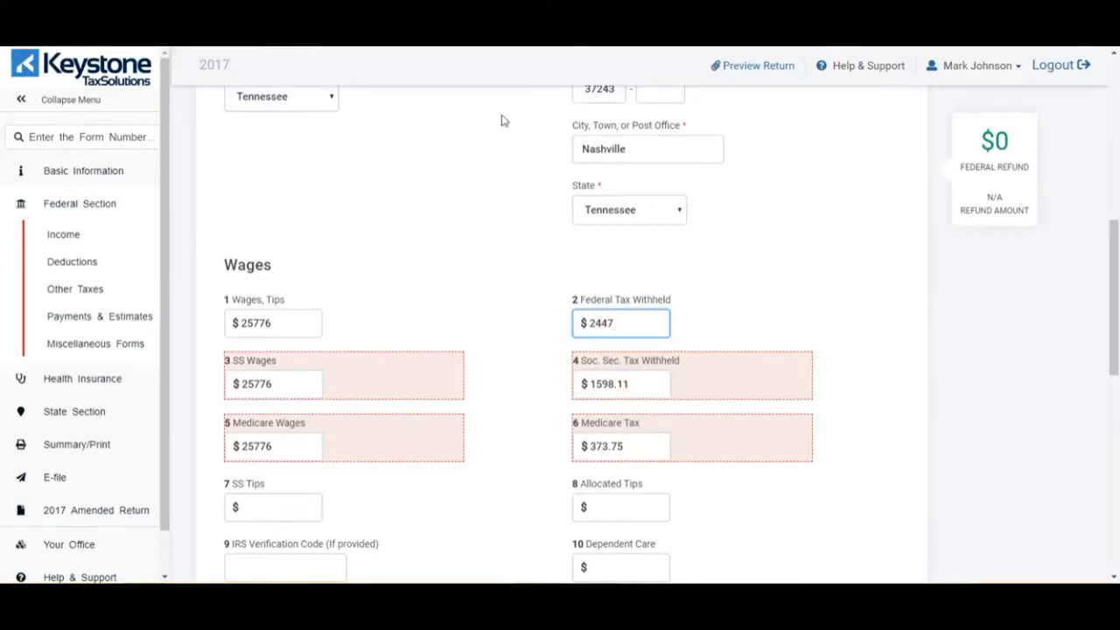
{"action": "left_click", "coordinate": [750, 259]}
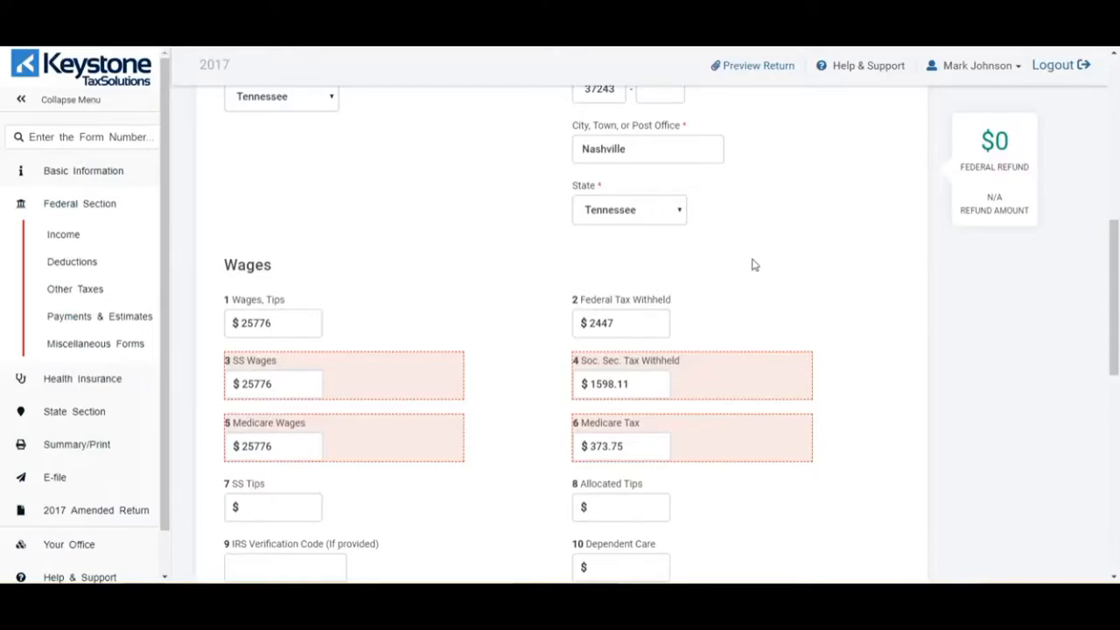
{"action": "scroll", "coordinate": [755, 264], "scroll_direction": "down", "scroll_amount": 2}
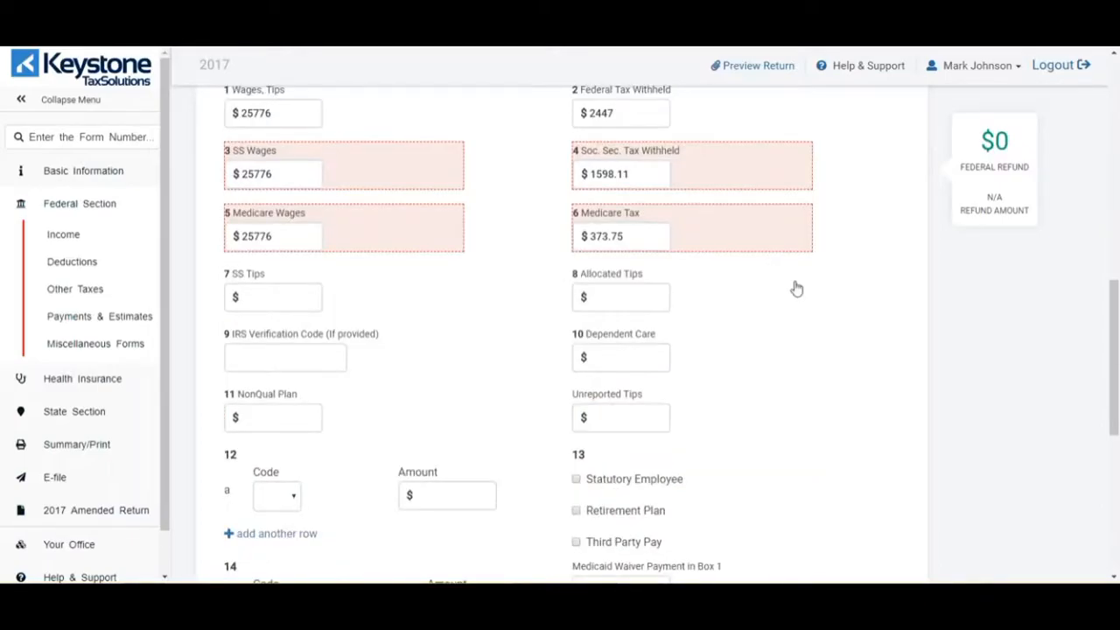
{"action": "scroll", "coordinate": [797, 290], "scroll_direction": "down", "scroll_amount": 2}
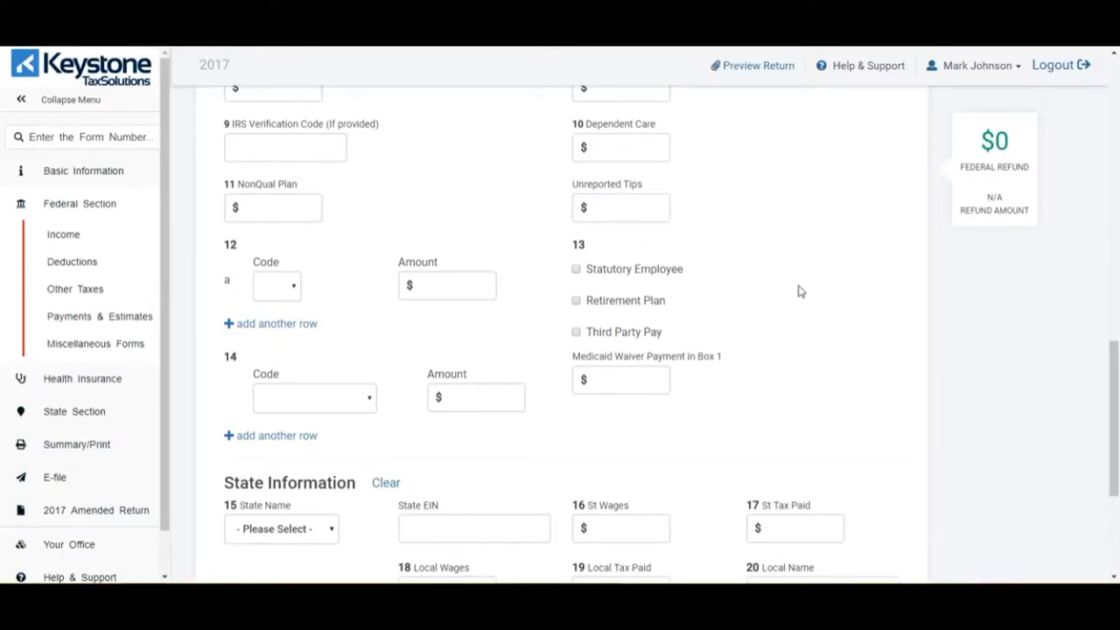
{"action": "scroll", "coordinate": [798, 292], "scroll_direction": "down", "scroll_amount": 3}
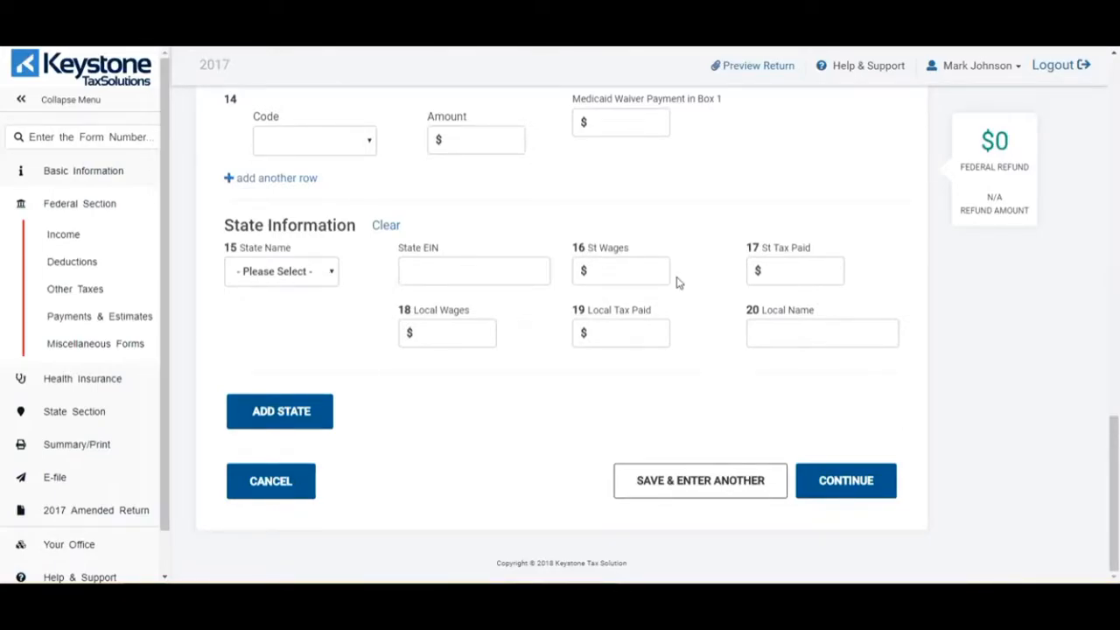
{"action": "left_click", "coordinate": [842, 481]}
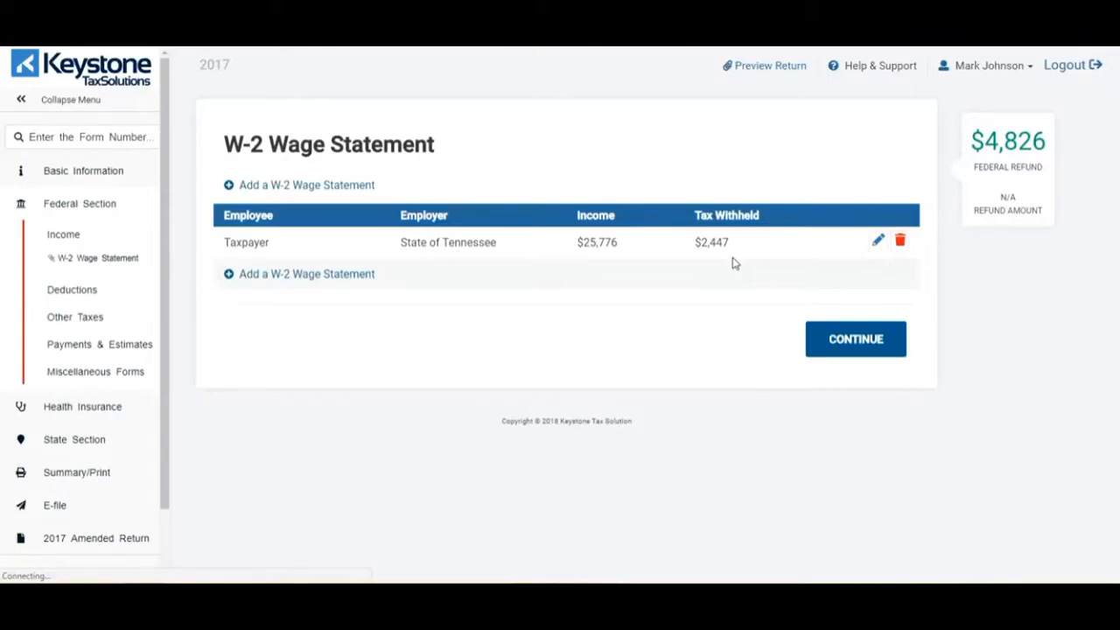
- Continue past the wage summary and begin the Profit or Loss From A Business (Schedule C) entry
{"action": "left_click", "coordinate": [836, 341]}
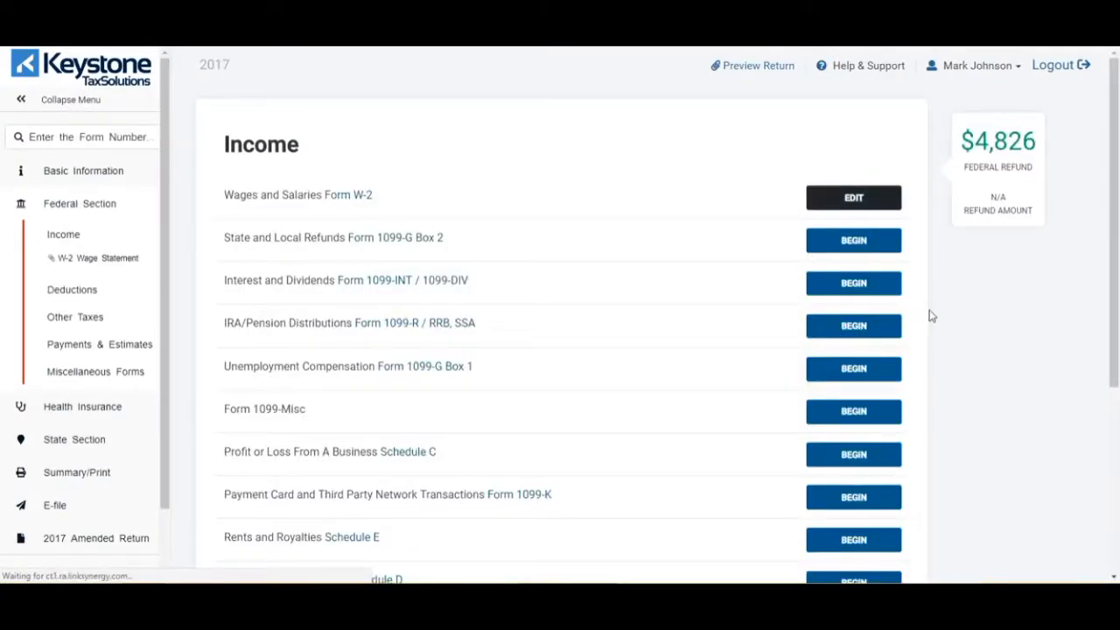
{"action": "scroll", "coordinate": [932, 316], "scroll_direction": "down", "scroll_amount": 3}
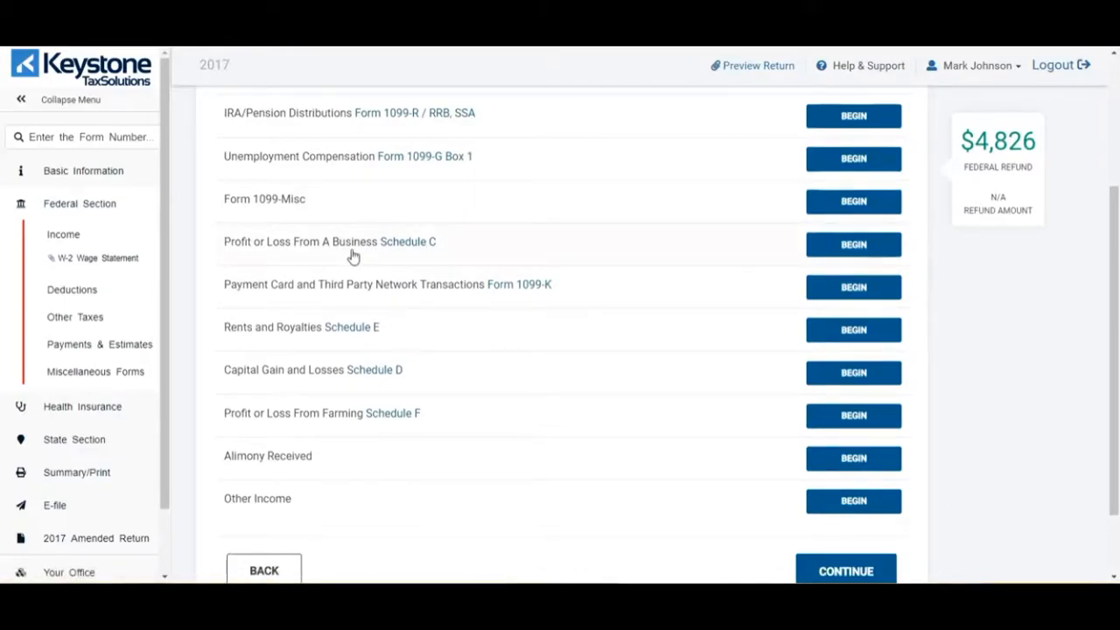
{"action": "left_click", "coordinate": [836, 247]}
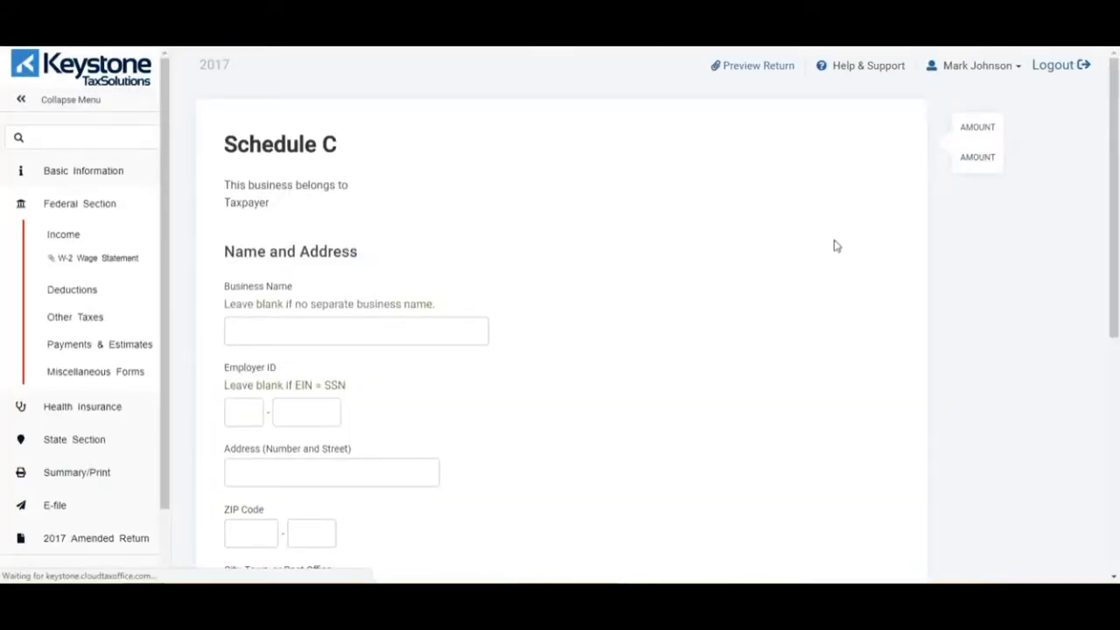
{"action": "scroll", "coordinate": [340, 267], "scroll_direction": "down", "scroll_amount": 1}
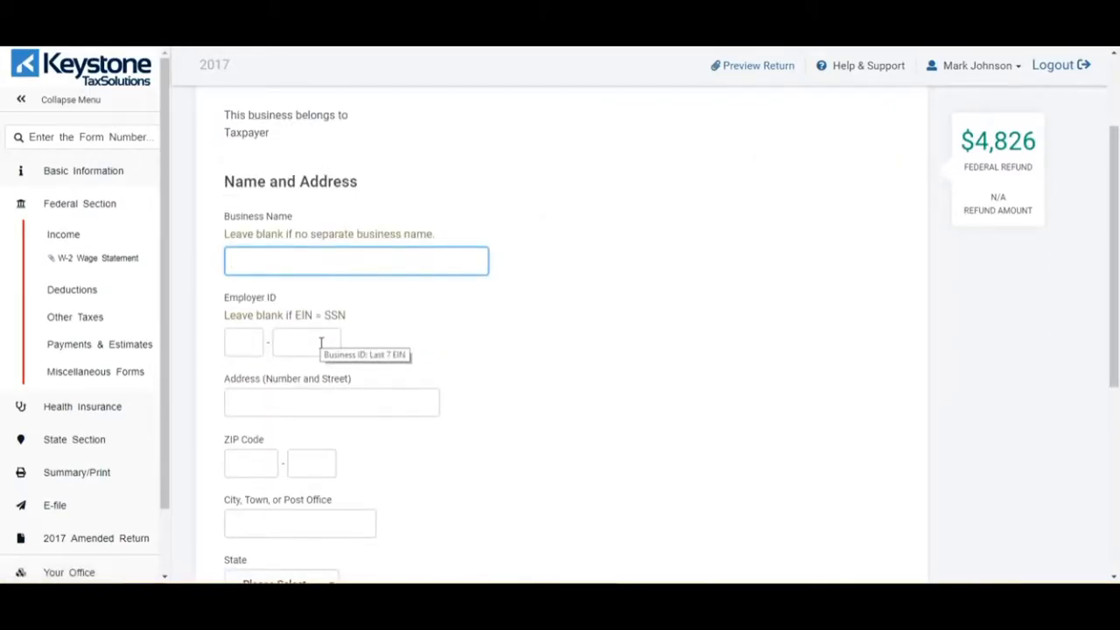
{"action": "scroll", "coordinate": [513, 343], "scroll_direction": "down", "scroll_amount": 2}
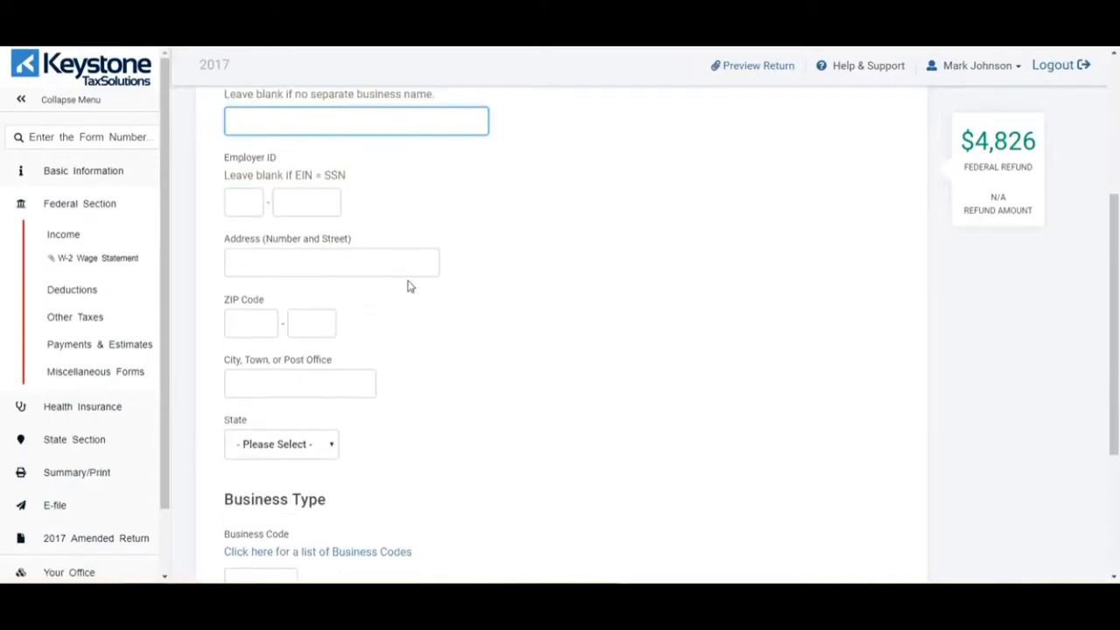
{"action": "scroll", "coordinate": [373, 407], "scroll_direction": "down", "scroll_amount": 3}
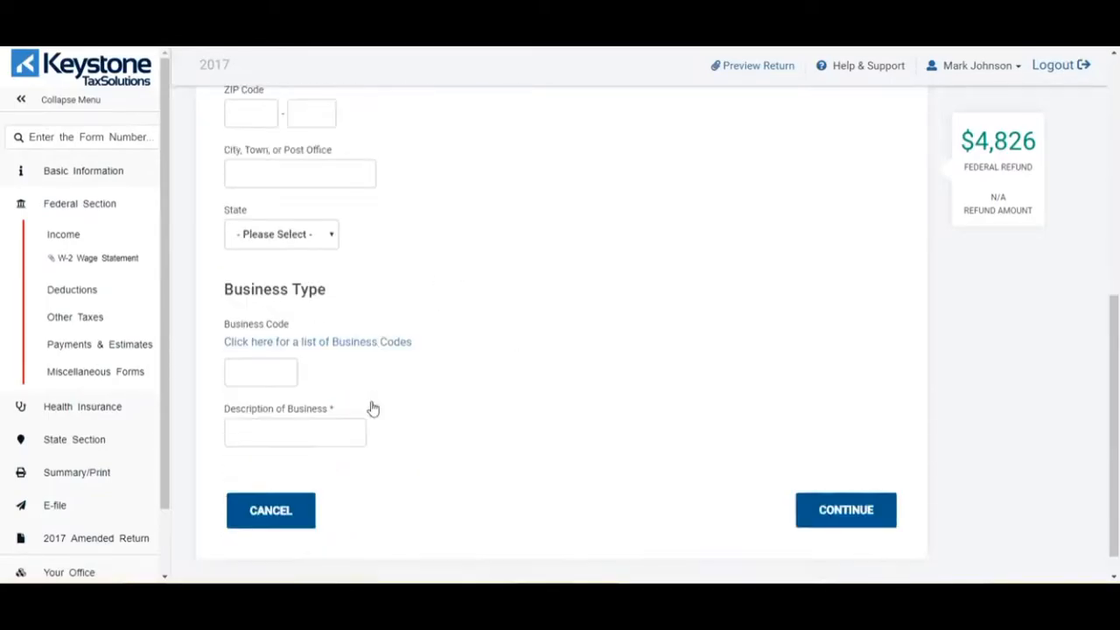
- Choose business code 311800 'Bakeries & tortilla mfg.' from the Food Manufacturing section of the code list
{"action": "left_click", "coordinate": [337, 344]}
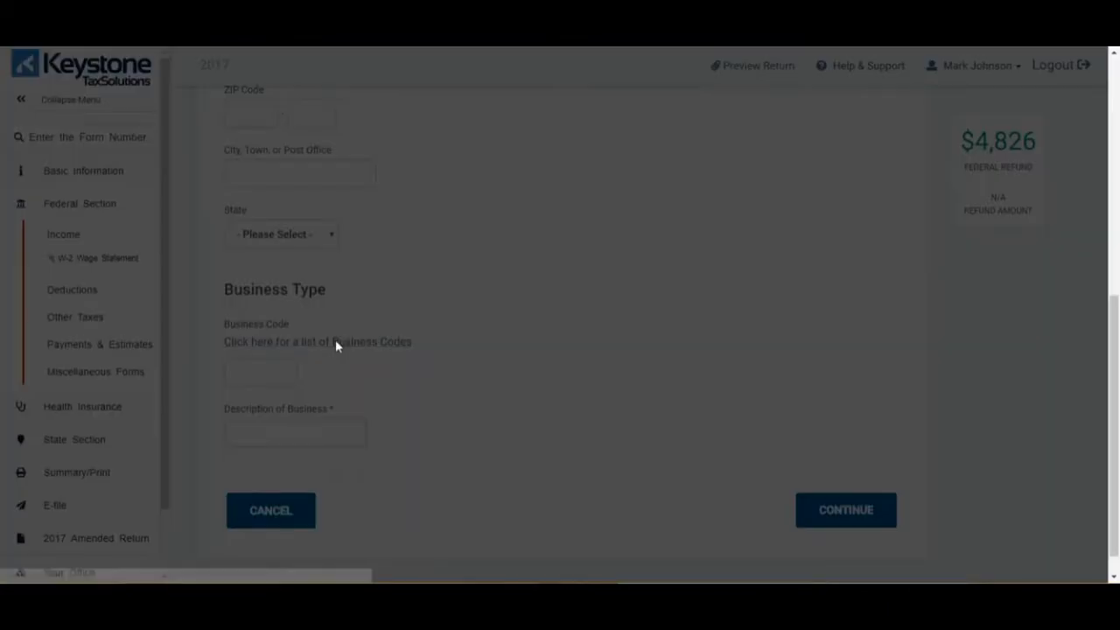
{"action": "scroll", "coordinate": [482, 372], "scroll_direction": "down", "scroll_amount": 10}
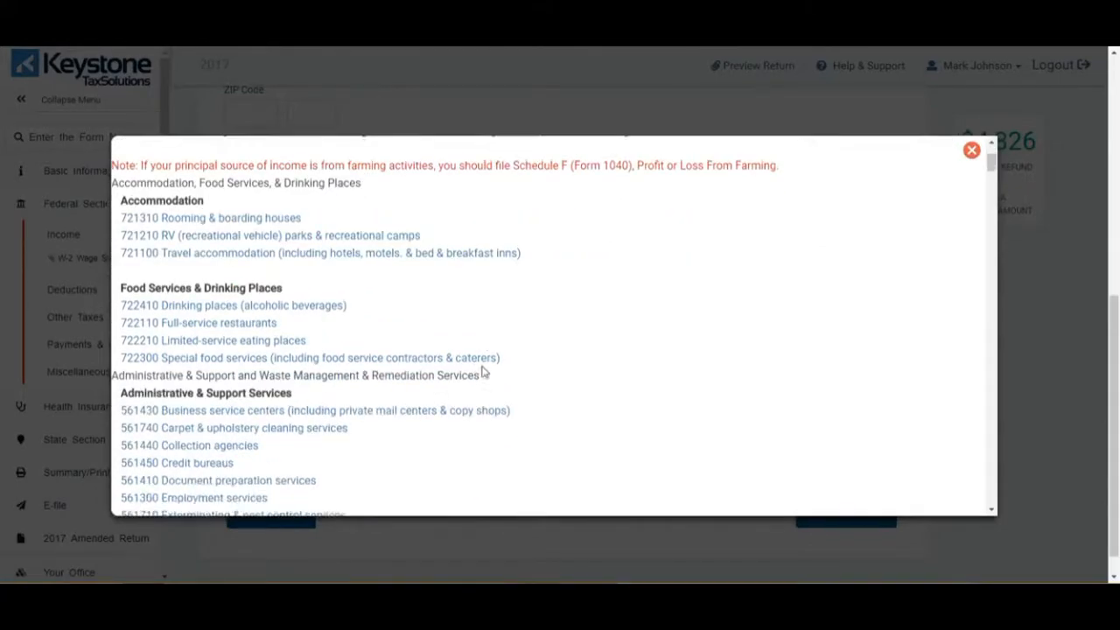
{"action": "scroll", "coordinate": [481, 372], "scroll_direction": "down", "scroll_amount": 3}
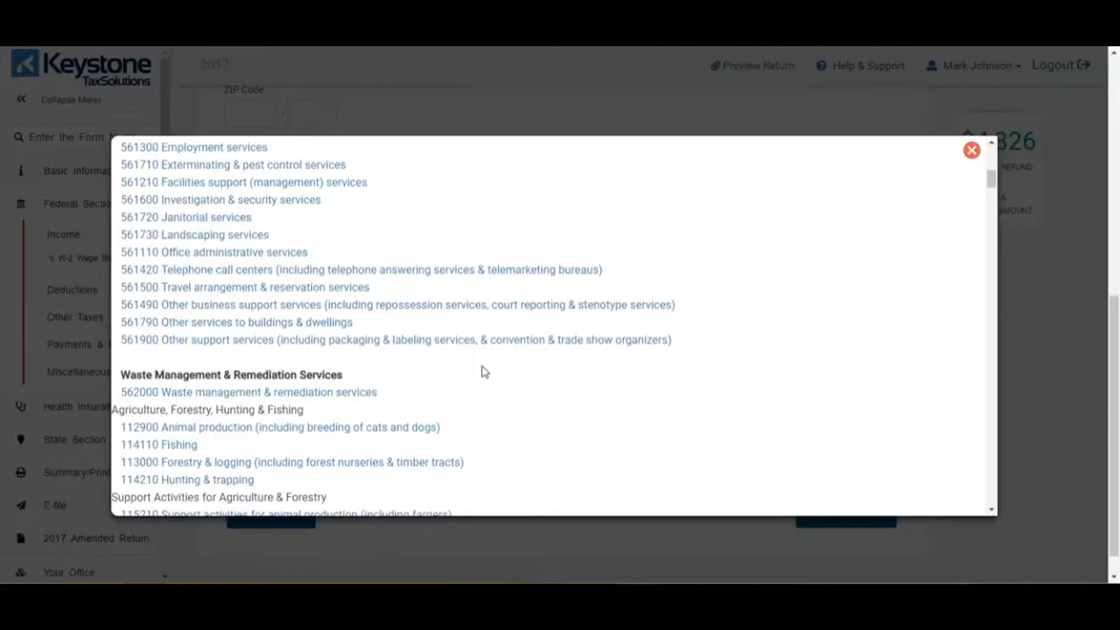
{"action": "scroll", "coordinate": [482, 372], "scroll_direction": "down", "scroll_amount": 12}
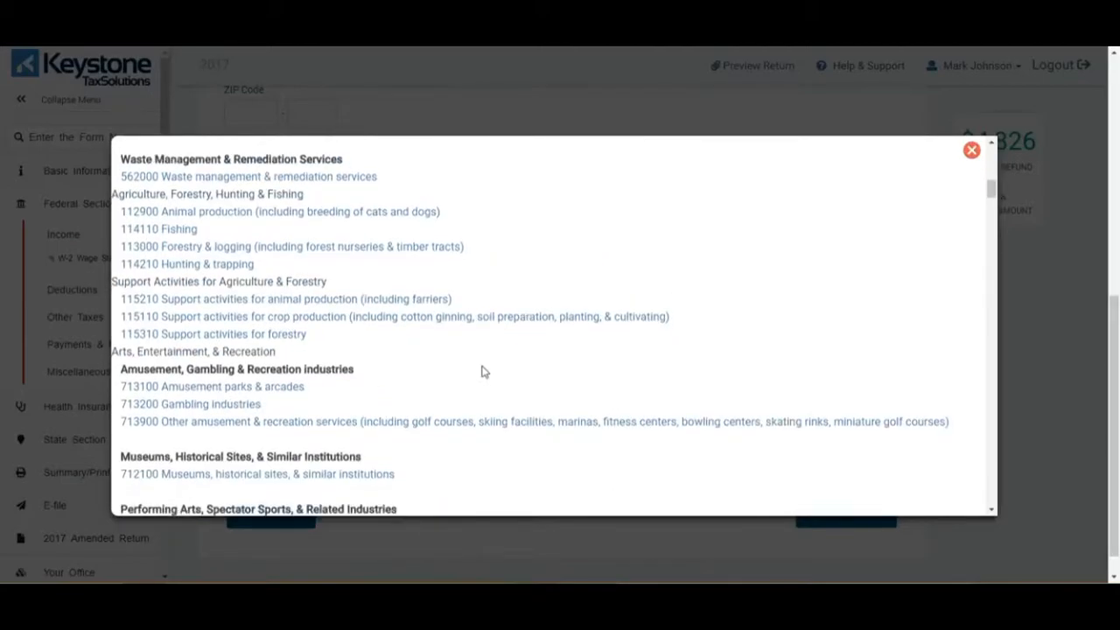
{"action": "scroll", "coordinate": [482, 372], "scroll_direction": "down", "scroll_amount": 20}
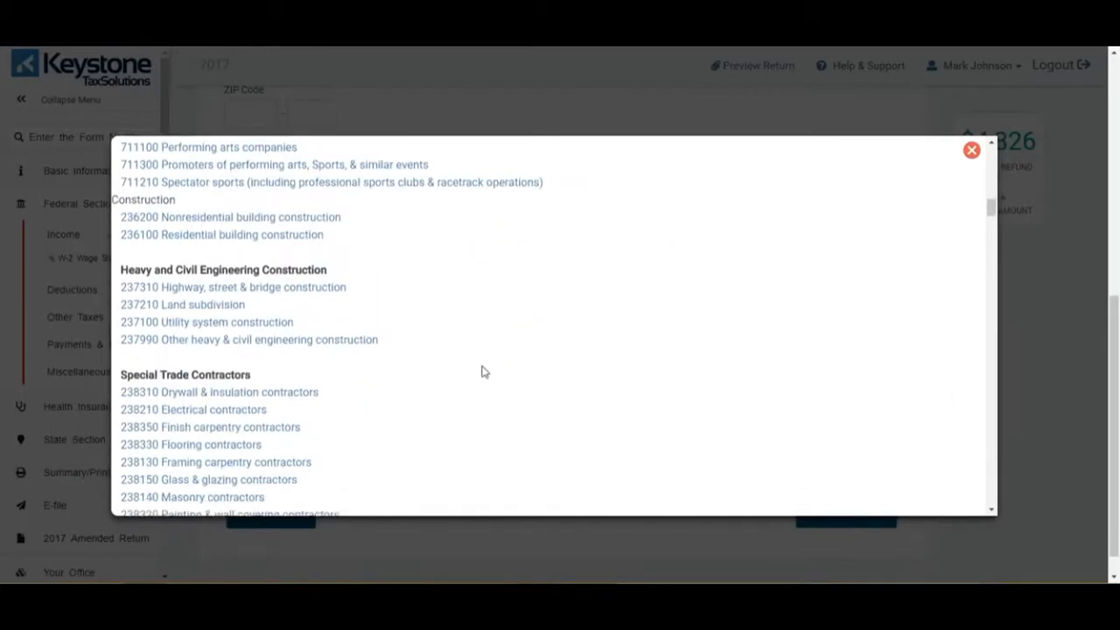
{"action": "scroll", "coordinate": [481, 372], "scroll_direction": "down", "scroll_amount": 8}
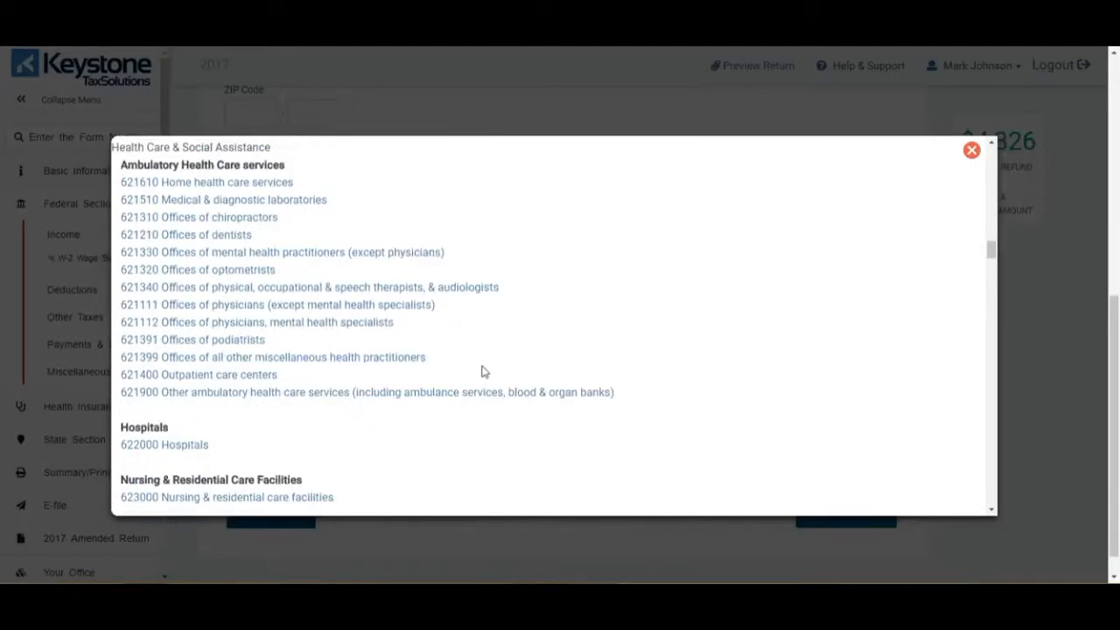
{"action": "scroll", "coordinate": [482, 372], "scroll_direction": "down", "scroll_amount": 18}
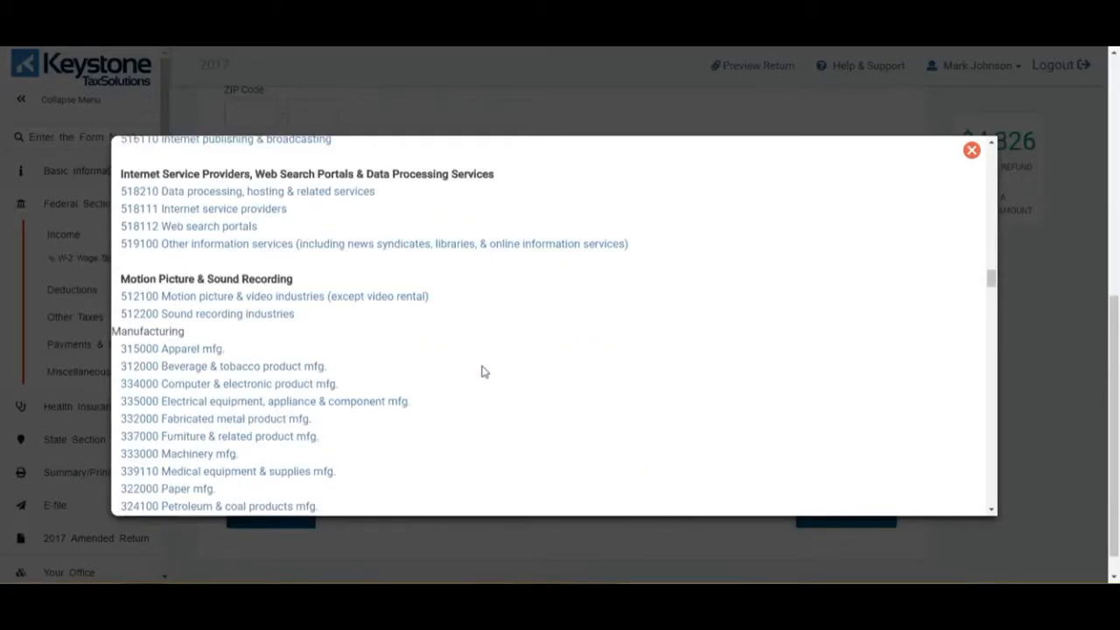
{"action": "scroll", "coordinate": [483, 372], "scroll_direction": "down", "scroll_amount": 5}
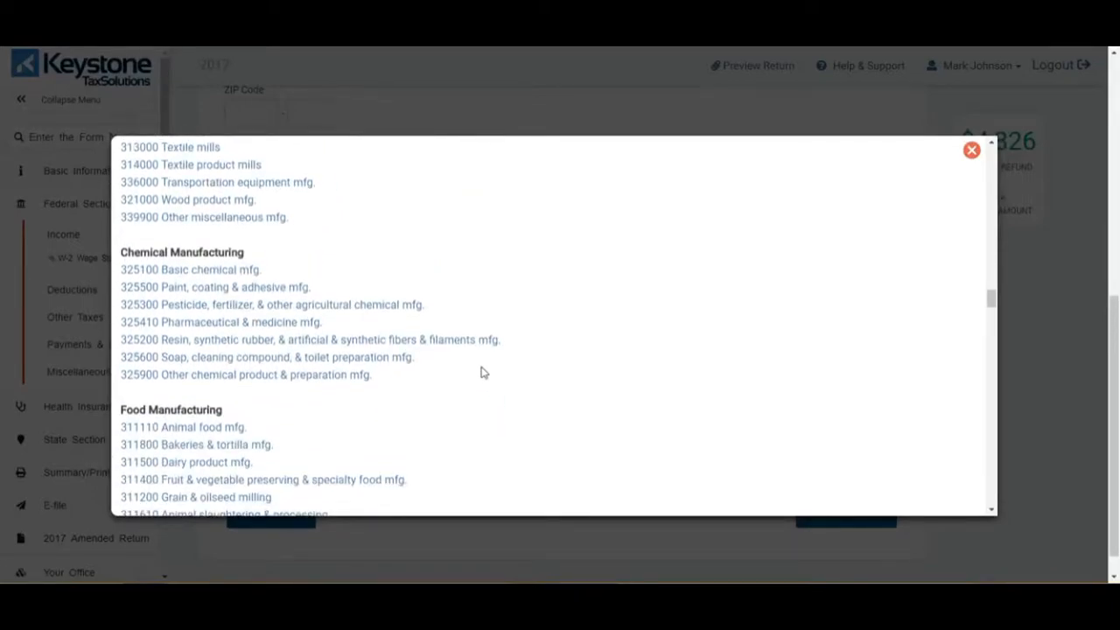
{"action": "left_click", "coordinate": [211, 445]}
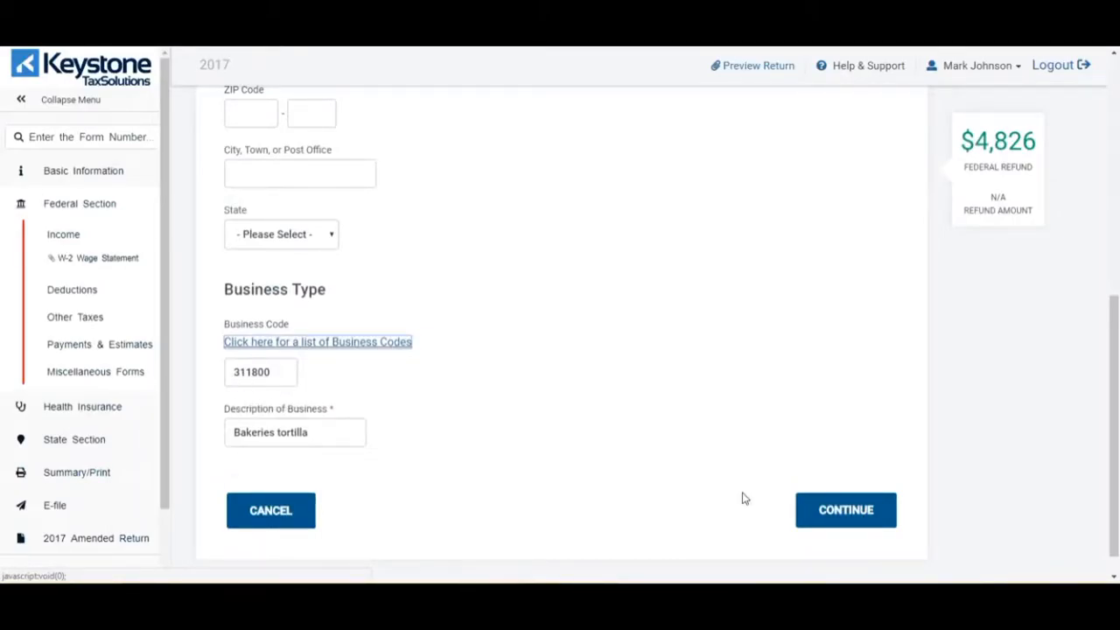
- Save the business details and enter $5789 as the bakery's Schedule C gross receipts or sales
{"action": "left_click", "coordinate": [834, 511]}
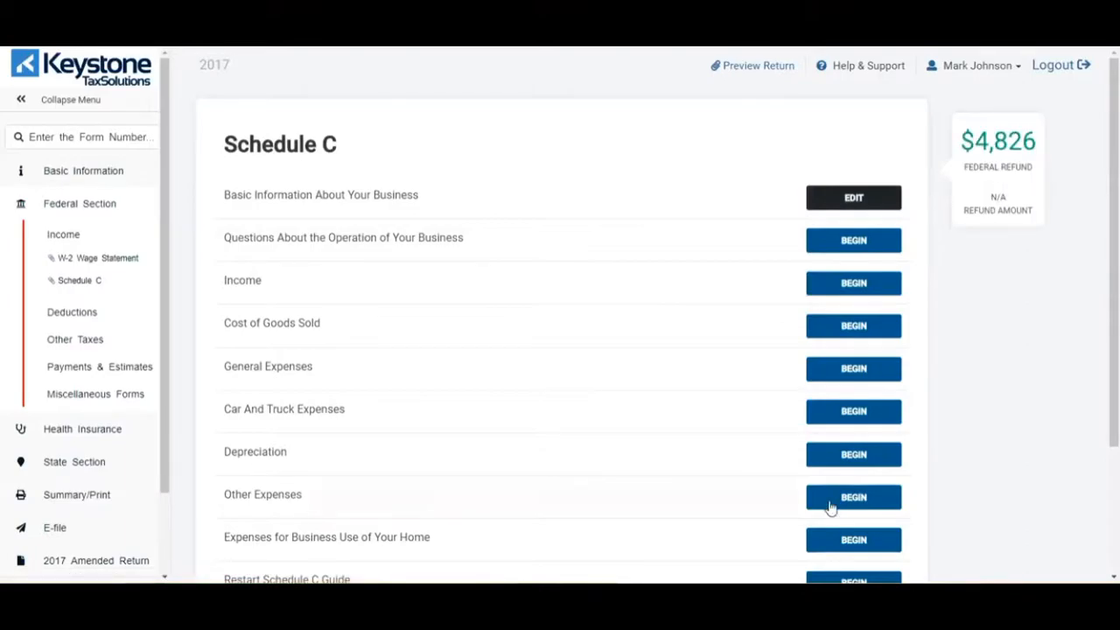
{"action": "left_click", "coordinate": [840, 283]}
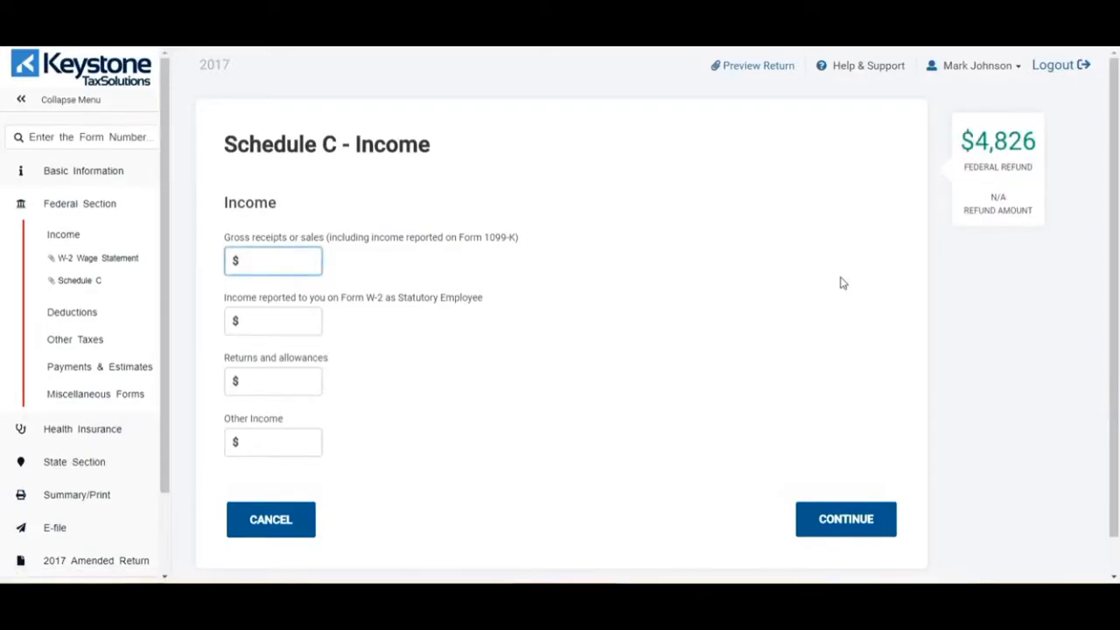
{"action": "left_click", "coordinate": [293, 256]}
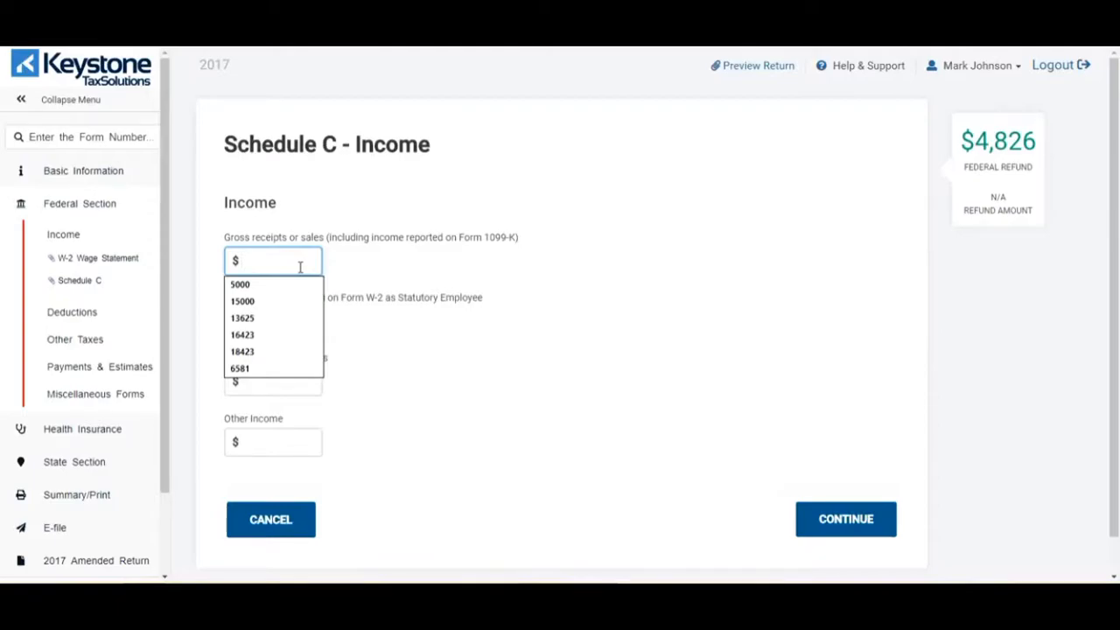
{"action": "type", "text": "5789"}
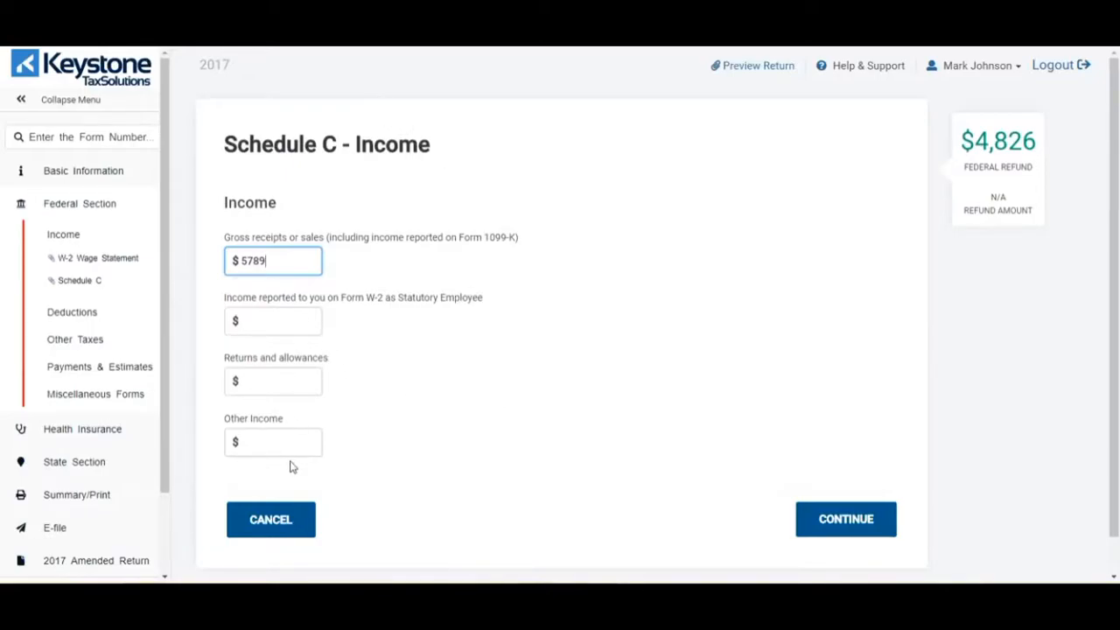
{"action": "left_click", "coordinate": [825, 525]}
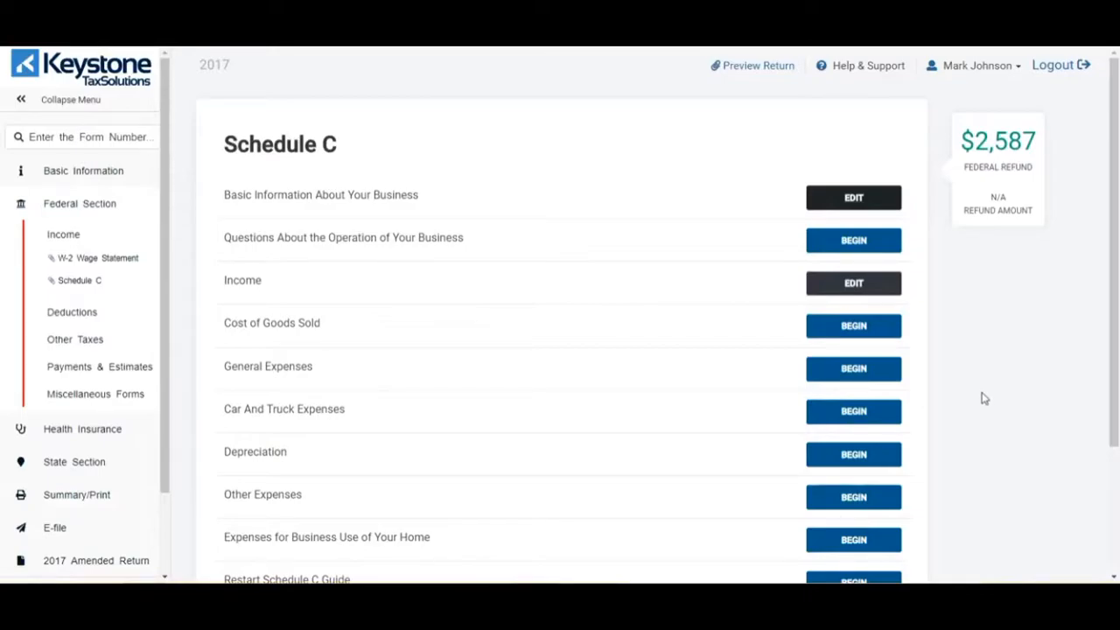
- Enter $200 for Advertising and $1000 for Supplies in the general expenses
{"action": "left_click", "coordinate": [862, 375]}
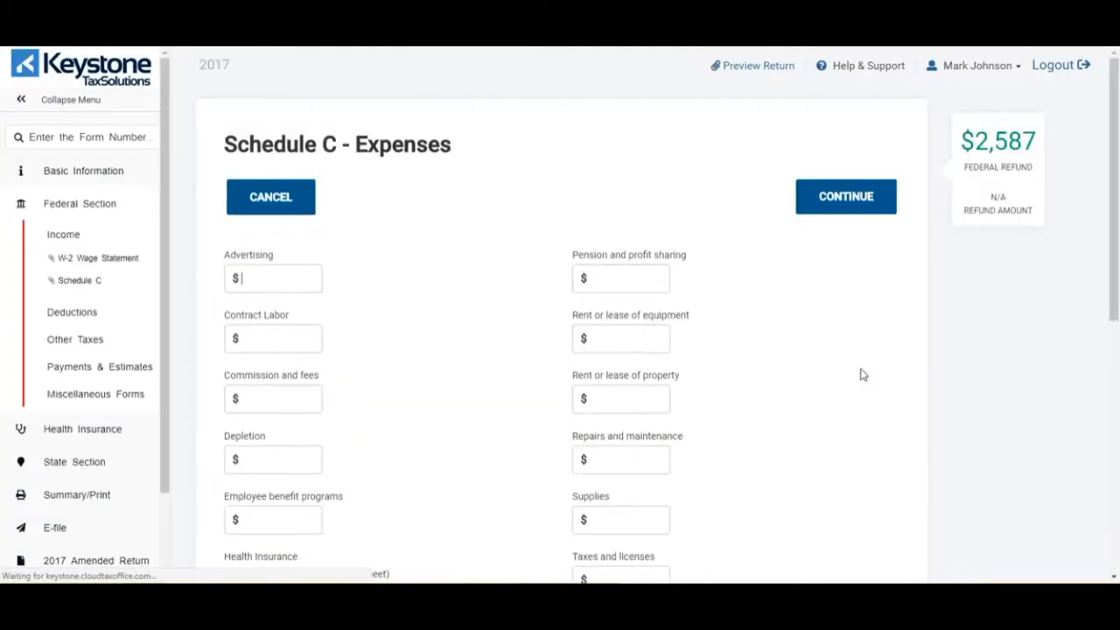
{"action": "scroll", "coordinate": [862, 375], "scroll_direction": "down", "scroll_amount": 1}
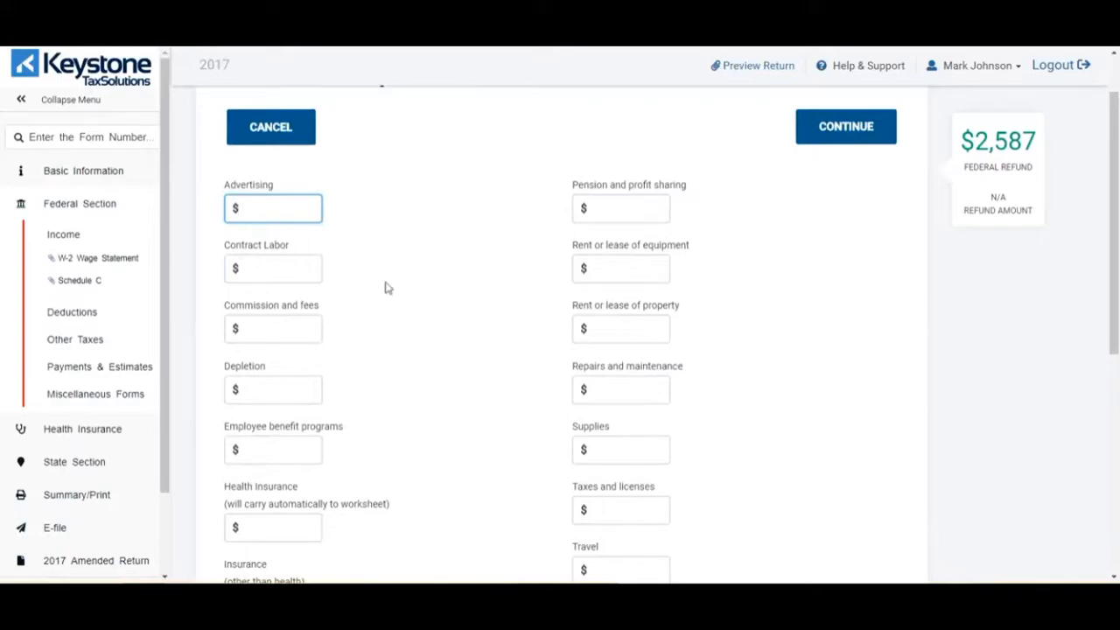
{"action": "type", "text": "200"}
{"action": "left_click", "coordinate": [722, 323]}
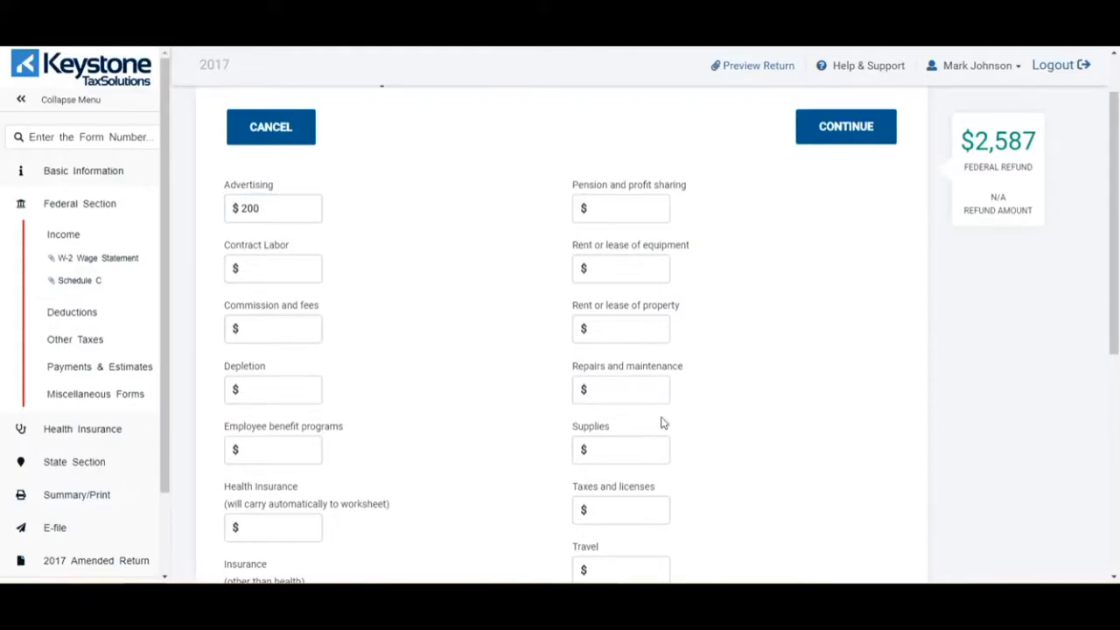
{"action": "left_click", "coordinate": [641, 444]}
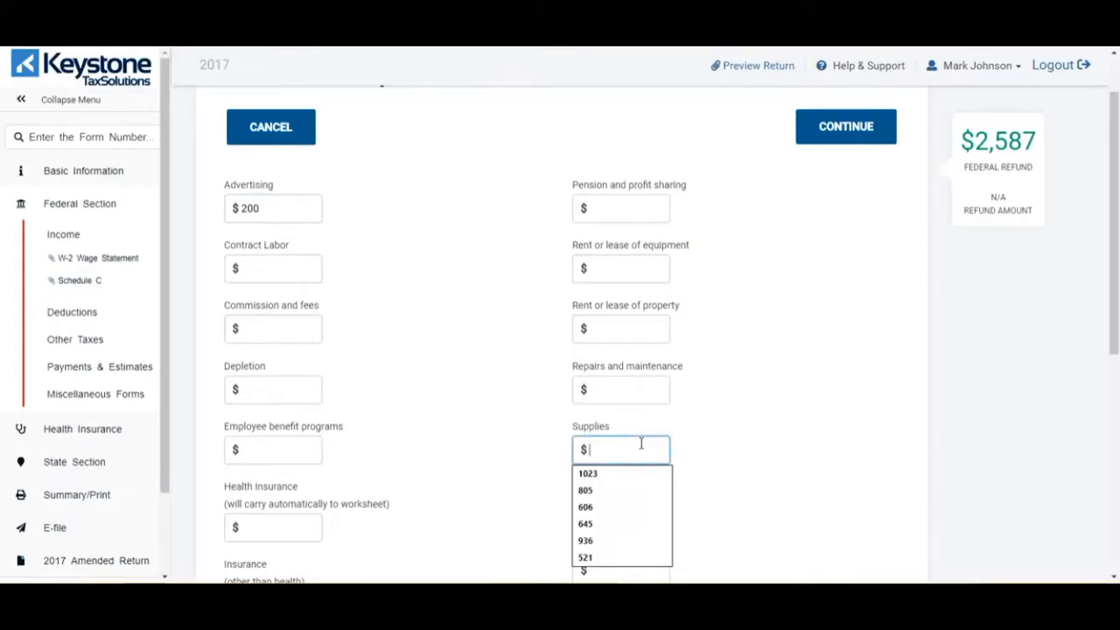
{"action": "type", "text": "1000"}
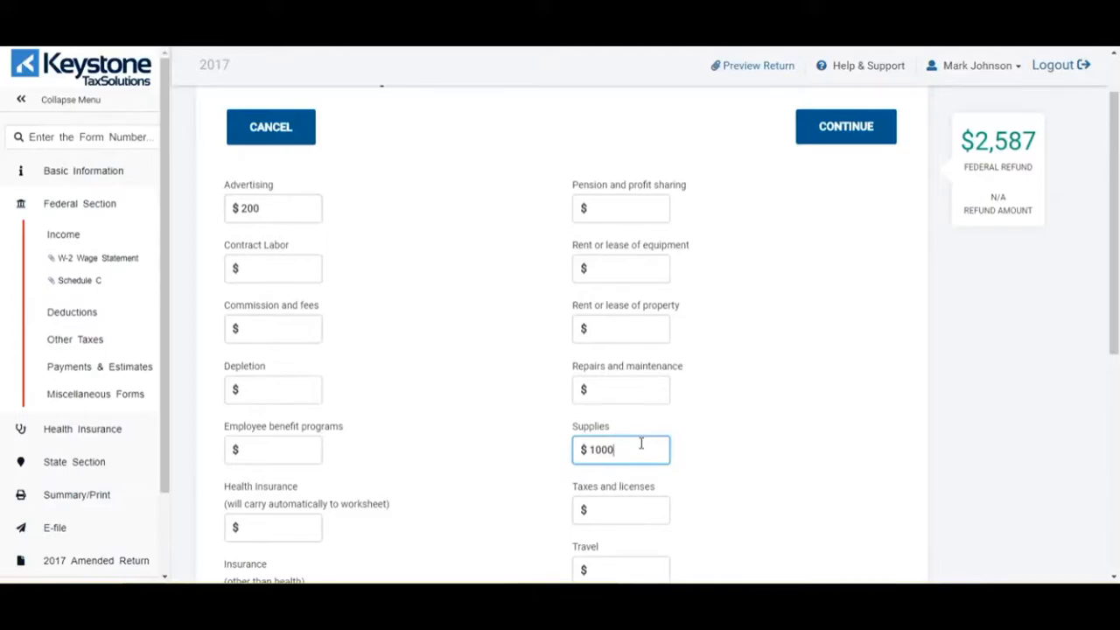
{"action": "left_click", "coordinate": [821, 459]}
- Leave Taxes and licenses, Meals and entertainment, and Utilities blank, then save the general expenses
{"action": "scroll", "coordinate": [465, 355], "scroll_direction": "down", "scroll_amount": 2}
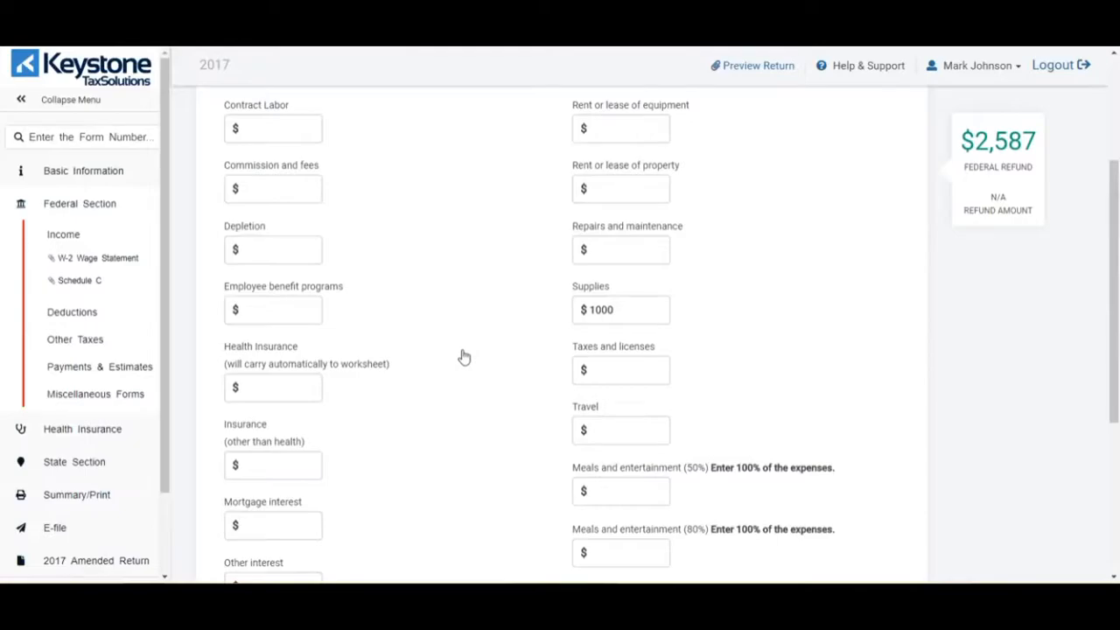
{"action": "scroll", "coordinate": [465, 355], "scroll_direction": "down", "scroll_amount": 2}
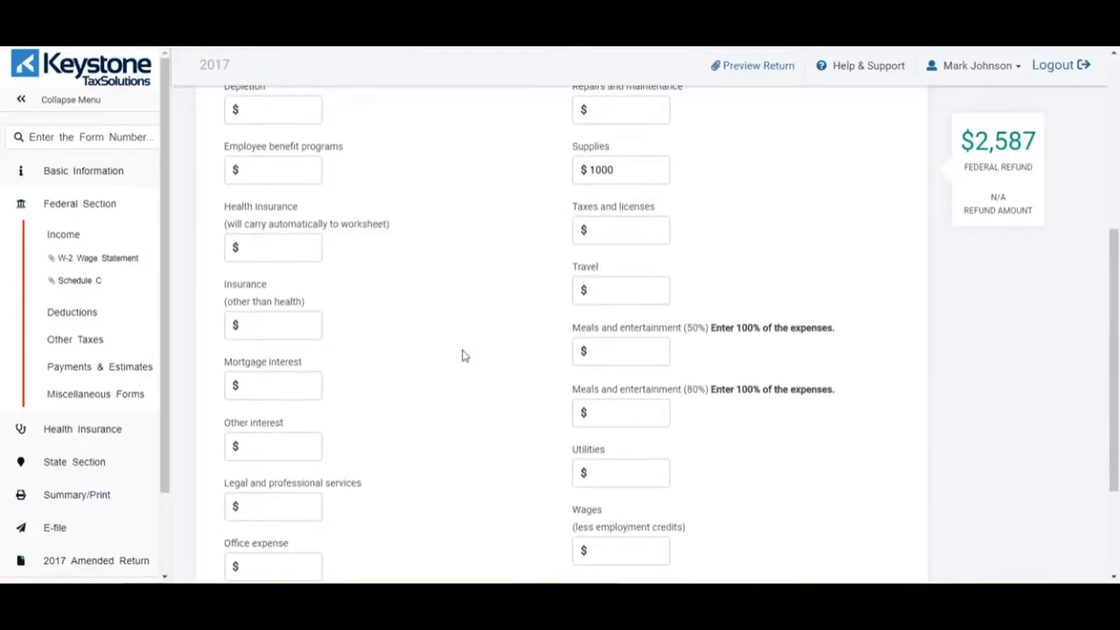
{"action": "left_click", "coordinate": [615, 230]}
{"action": "left_click", "coordinate": [626, 348]}
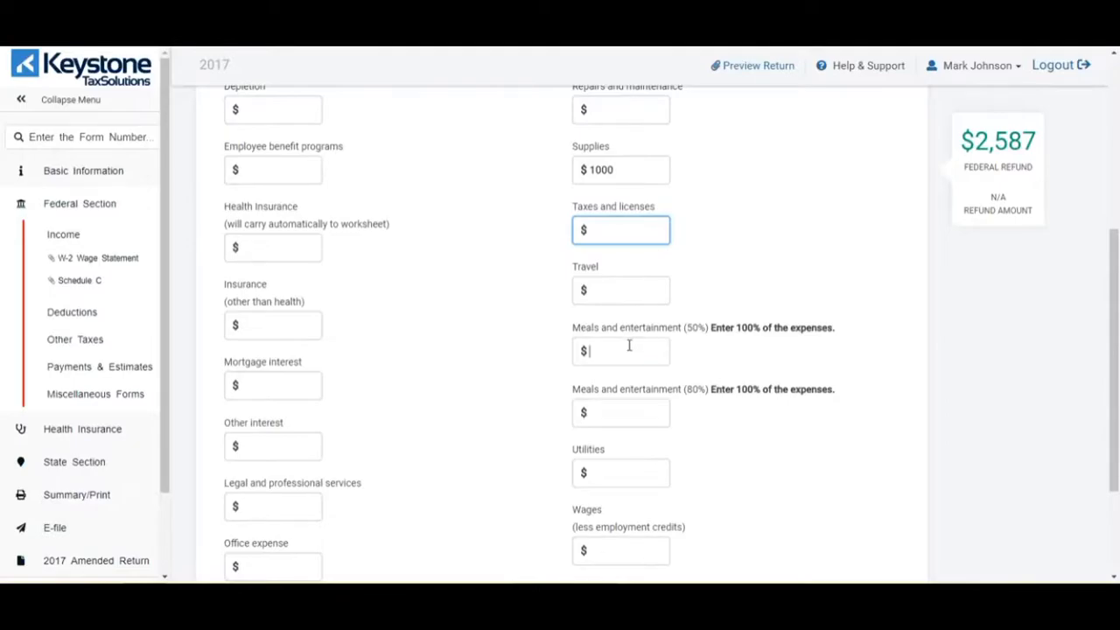
{"action": "left_click", "coordinate": [639, 461]}
{"action": "scroll", "coordinate": [713, 453], "scroll_direction": "down", "scroll_amount": 2}
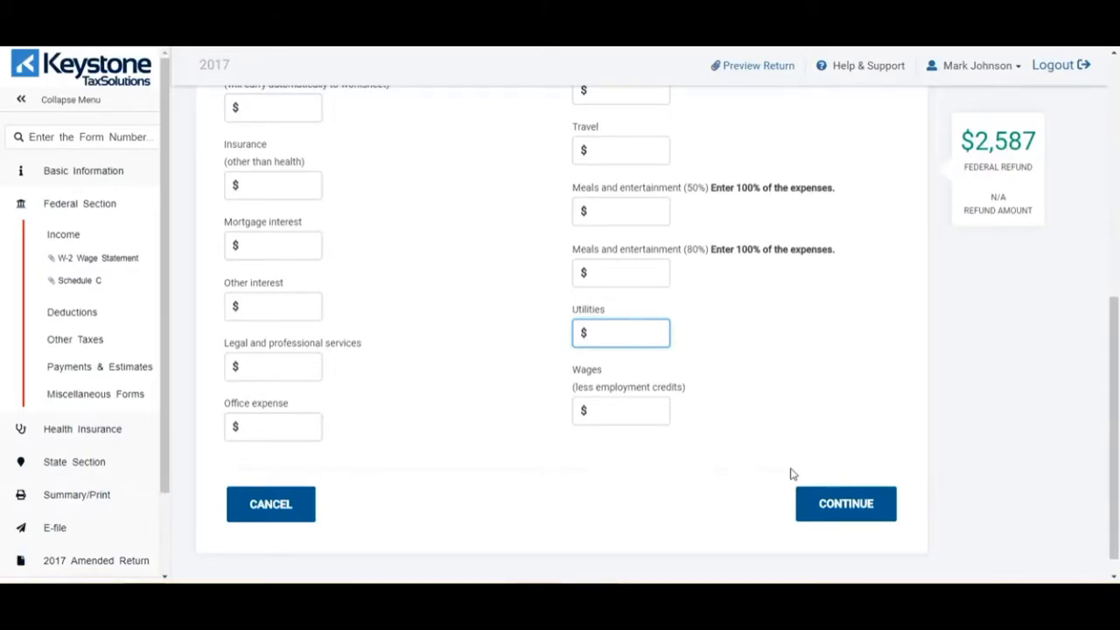
{"action": "scroll", "coordinate": [870, 427], "scroll_direction": "up", "scroll_amount": 3}
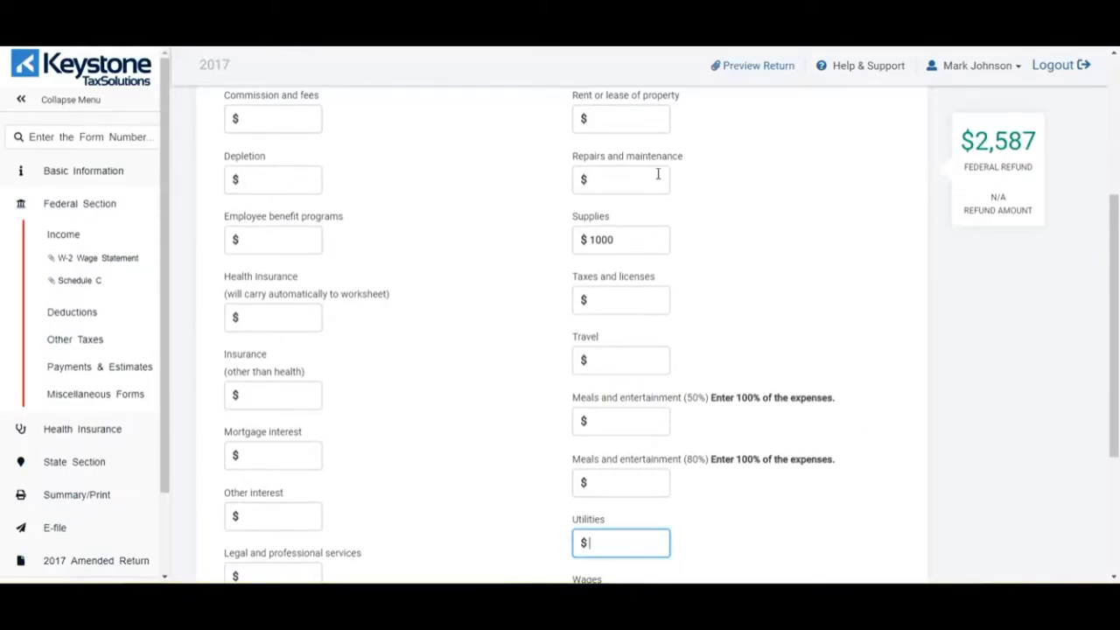
{"action": "scroll", "coordinate": [621, 238], "scroll_direction": "up", "scroll_amount": 4}
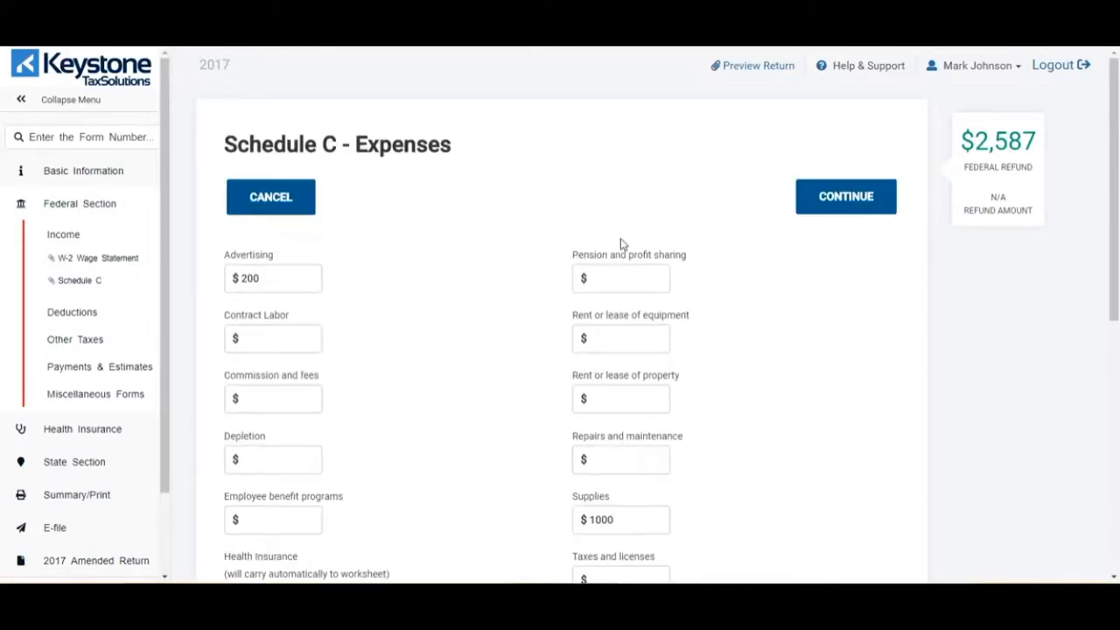
{"action": "scroll", "coordinate": [621, 240], "scroll_direction": "down", "scroll_amount": 5}
{"action": "scroll", "coordinate": [621, 254], "scroll_direction": "down", "scroll_amount": 3}
{"action": "left_click", "coordinate": [846, 501]}
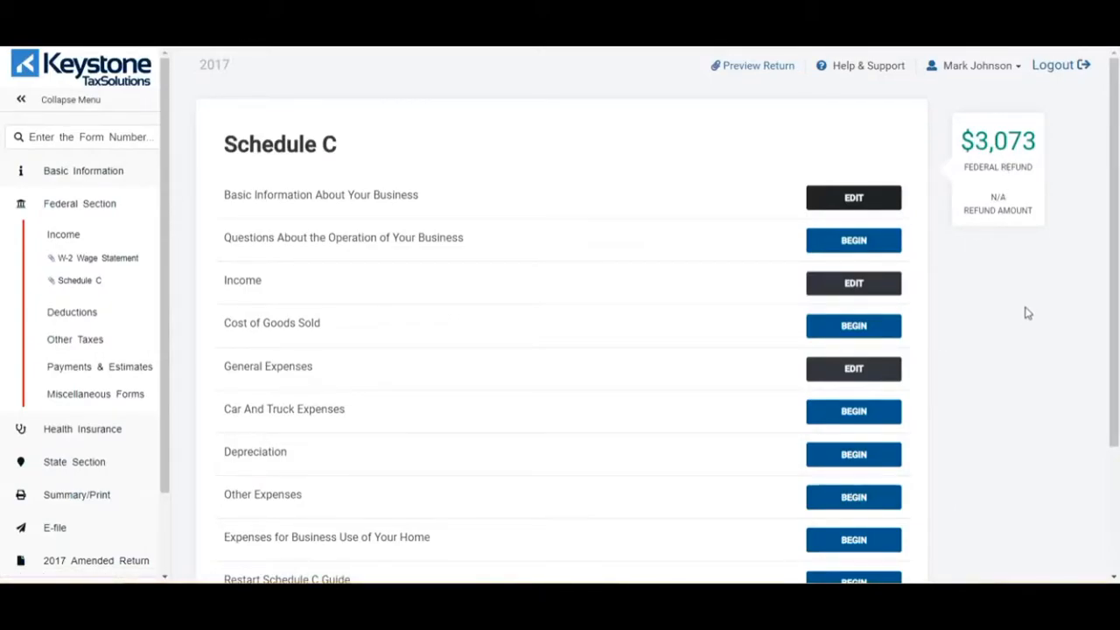
- Confirm the Schedule C and its business summary, then leave the Income page for deductions
{"action": "scroll", "coordinate": [1020, 320], "scroll_direction": "down", "scroll_amount": 2}
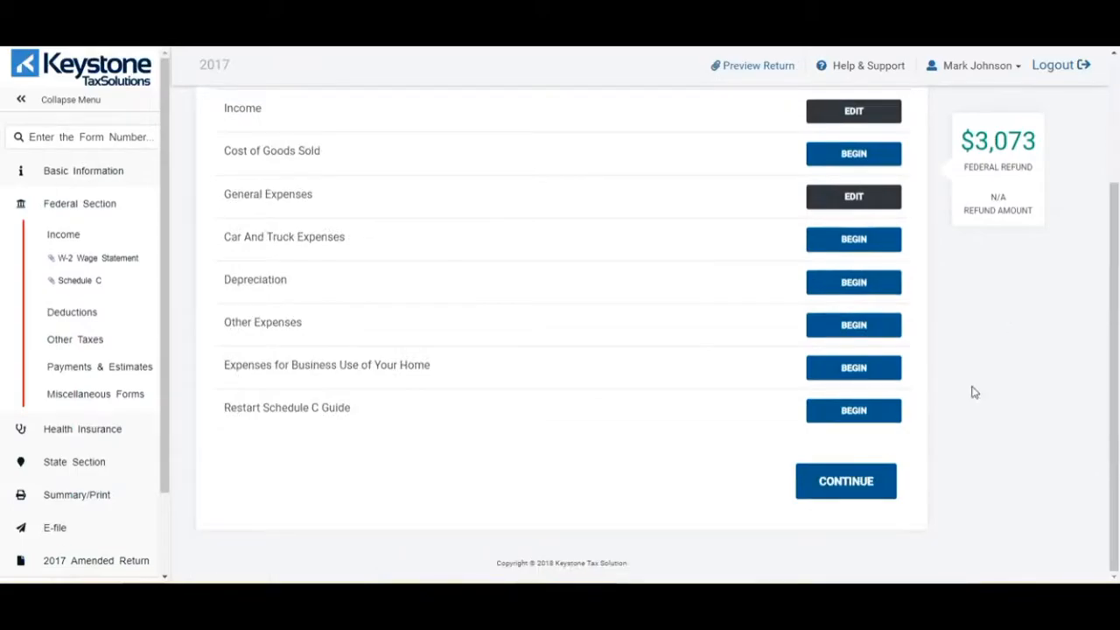
{"action": "left_click", "coordinate": [870, 480]}
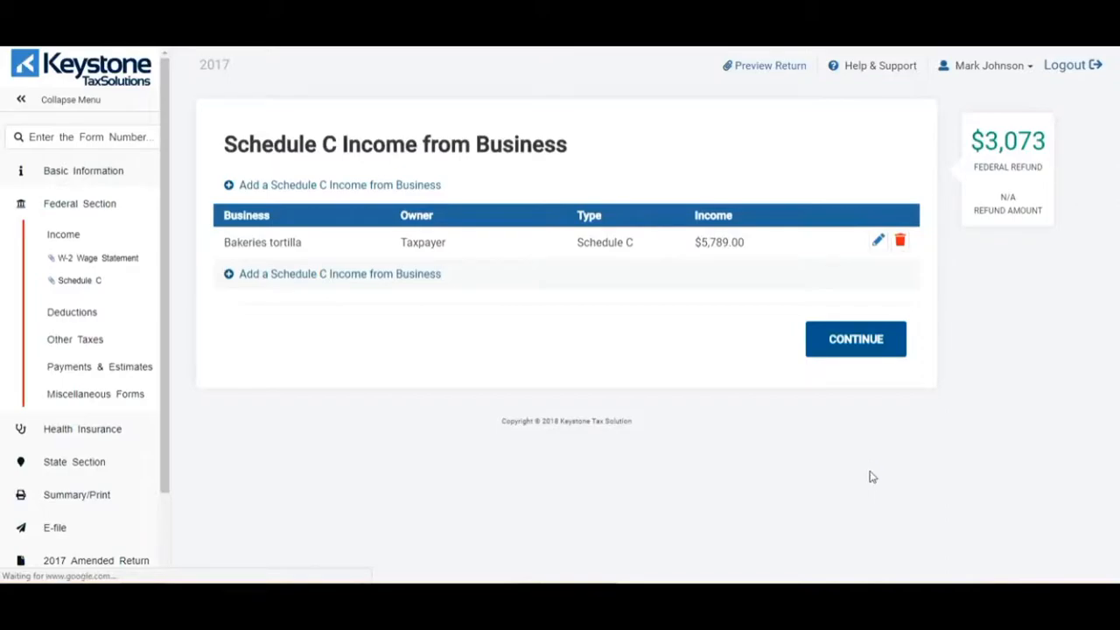
{"action": "left_click", "coordinate": [864, 338]}
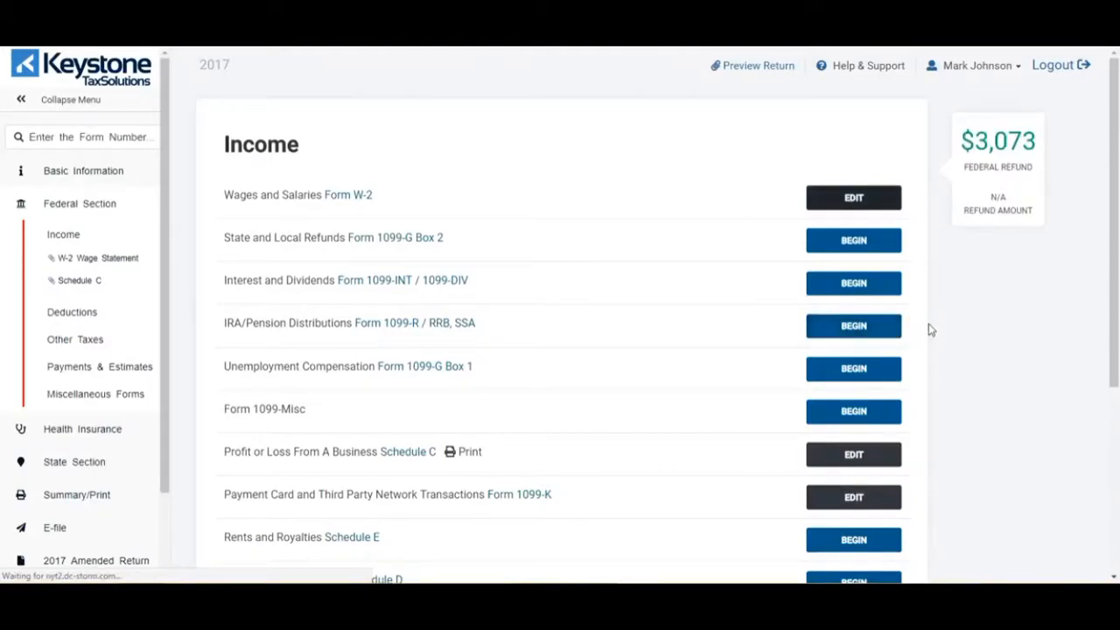
{"action": "scroll", "coordinate": [930, 329], "scroll_direction": "down", "scroll_amount": 1}
{"action": "scroll", "coordinate": [931, 329], "scroll_direction": "down", "scroll_amount": 1}
{"action": "scroll", "coordinate": [931, 330], "scroll_direction": "down", "scroll_amount": 2}
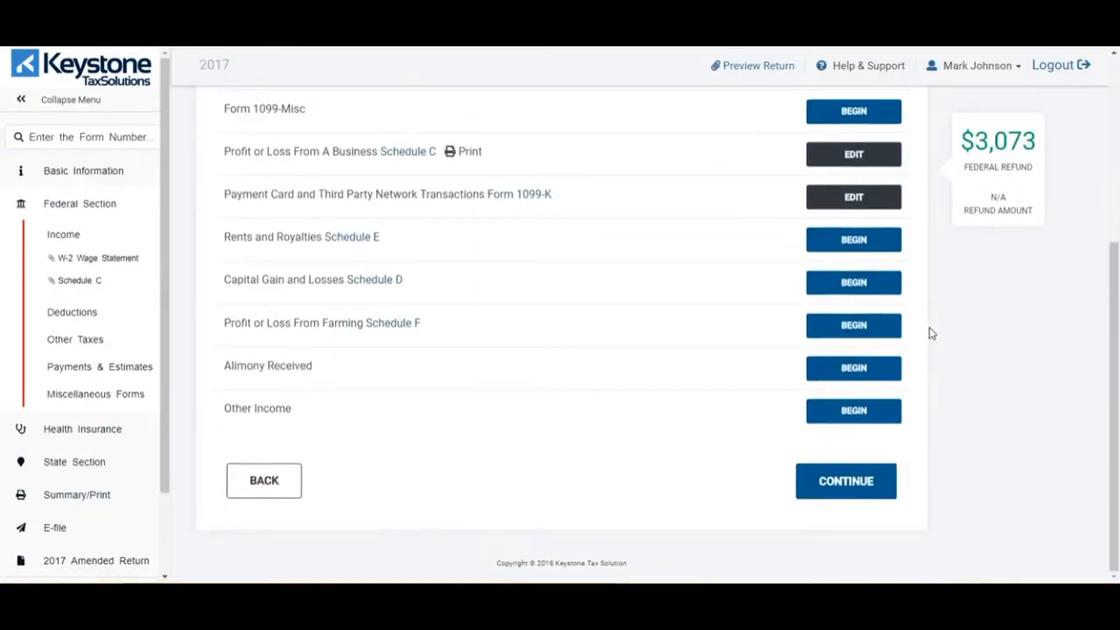
{"action": "left_click", "coordinate": [855, 483]}
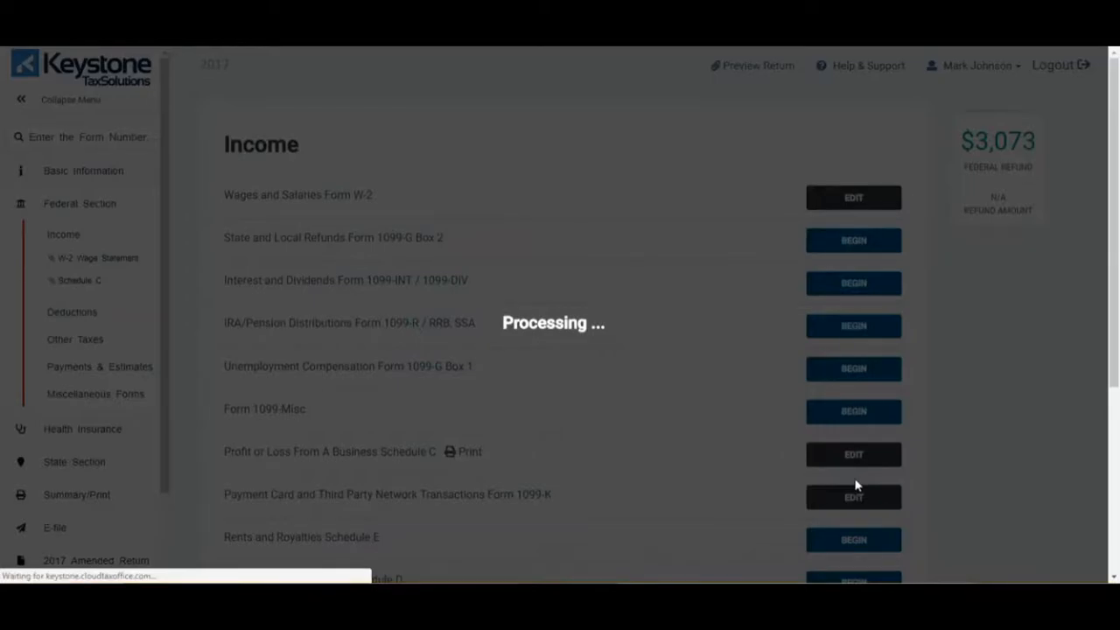